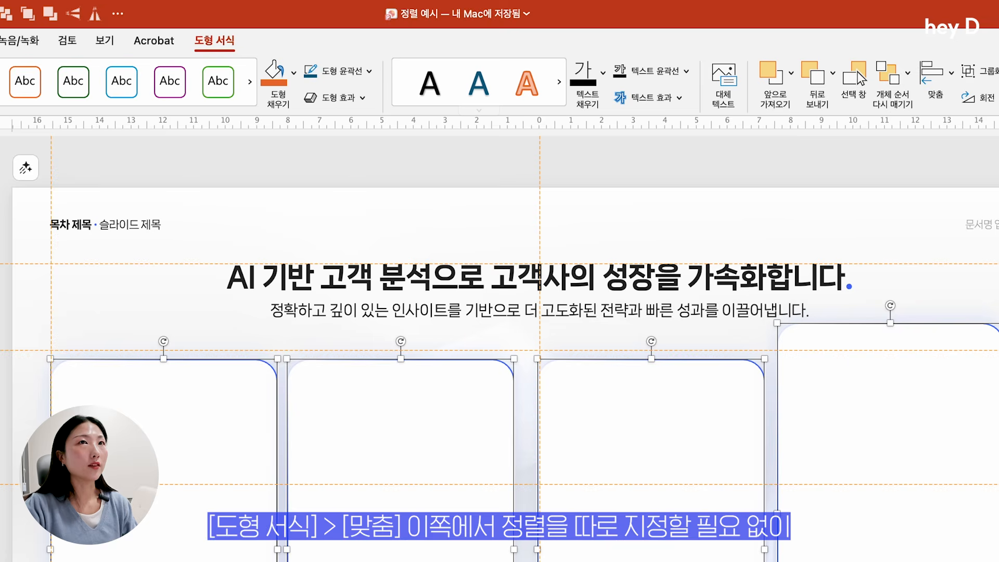
Step: Align the four selected rounded cards vertically by their middles
click(935, 78)
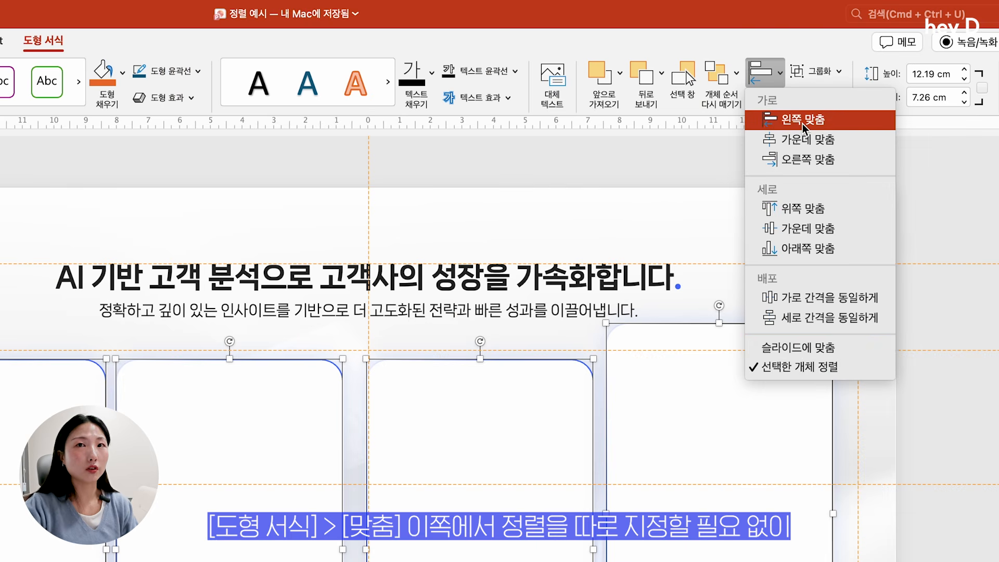
click(804, 122)
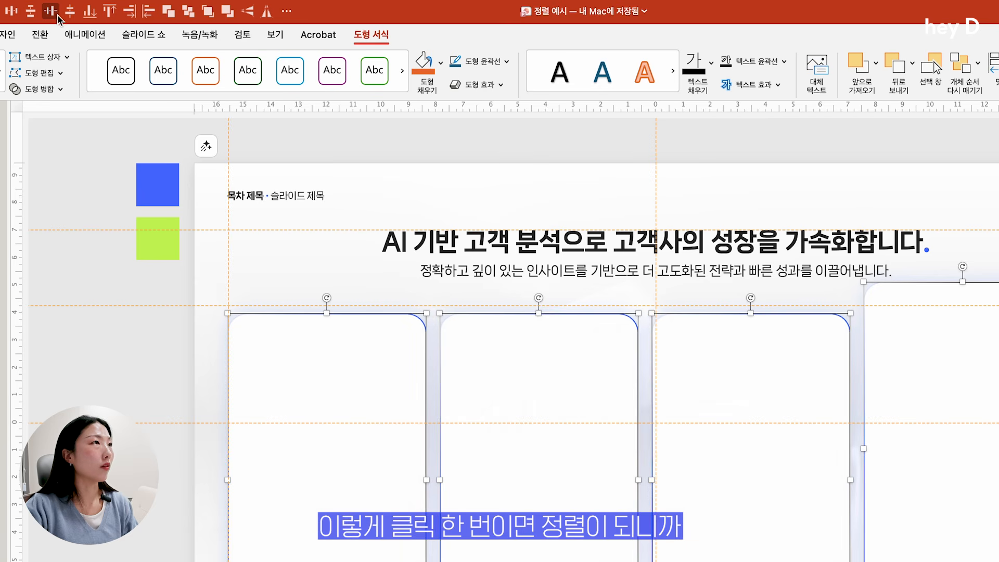
click(54, 13)
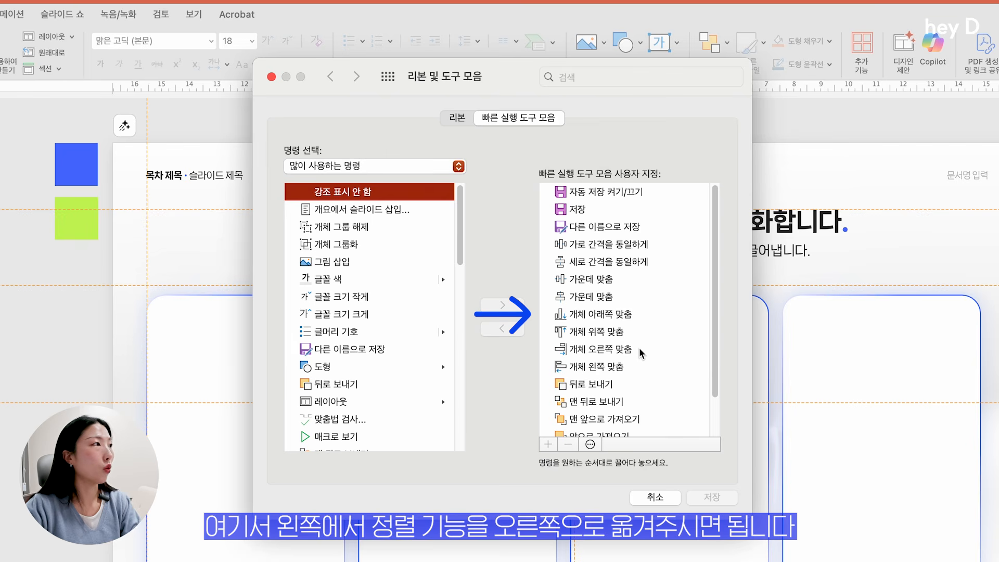
Step: Browse the quick access toolbar's command lists, switching the available commands from the frequently used set to 모든 명령
mouse_move(714, 302)
mouse_down()
mouse_move(707, 351)
mouse_move(708, 264)
mouse_move(708, 304)
mouse_up()
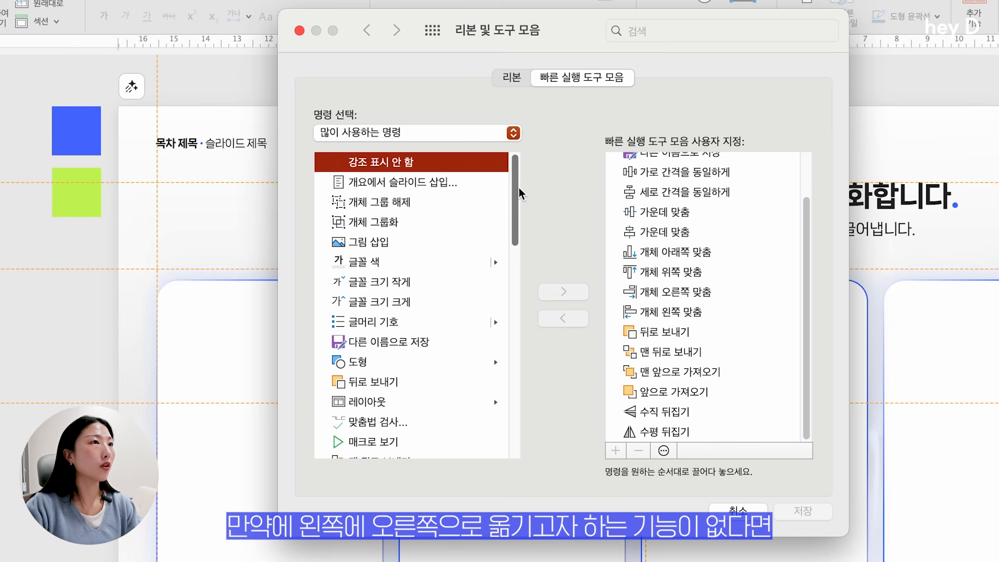
drag(519, 188, 489, 399)
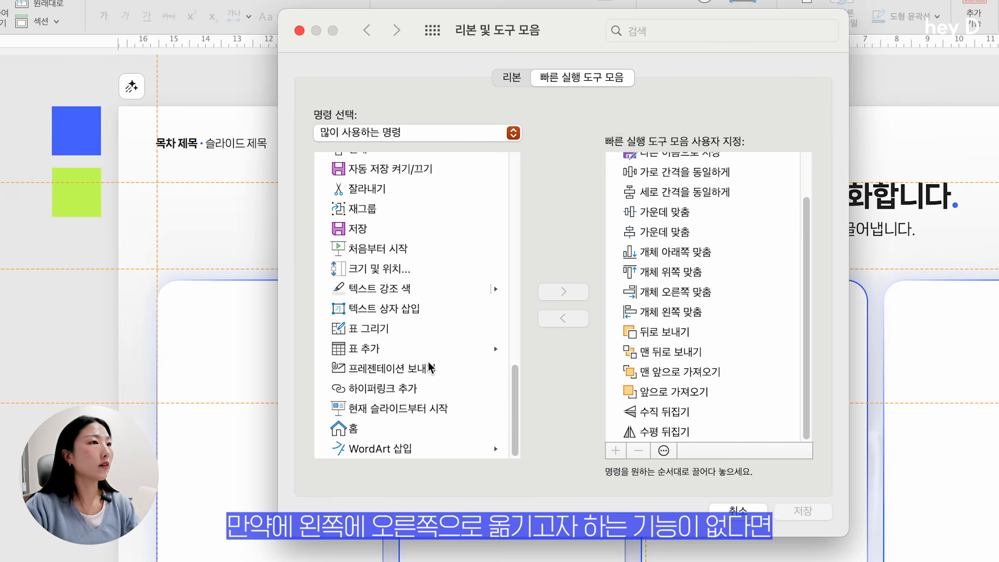
drag(522, 404, 371, 131)
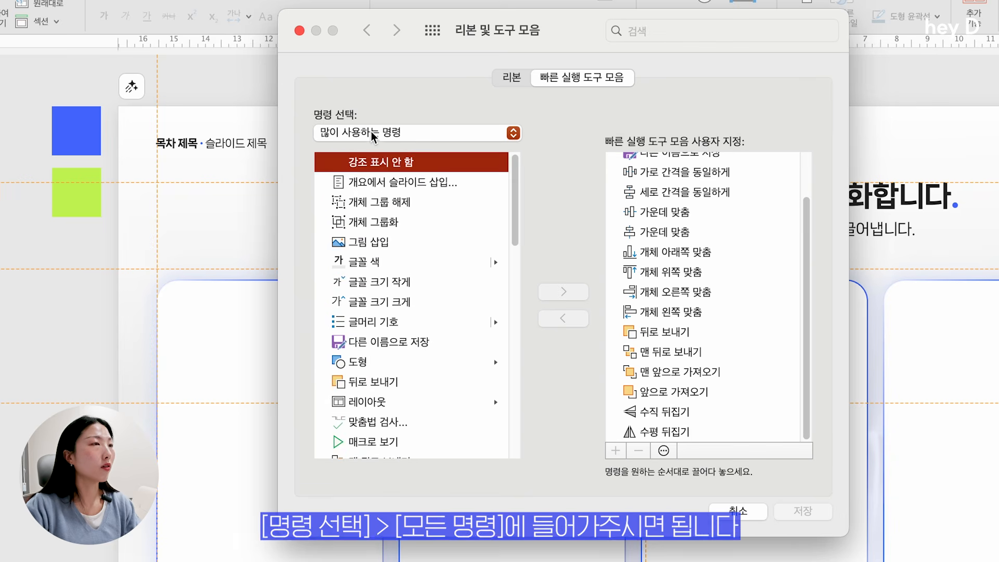
click(371, 131)
click(354, 175)
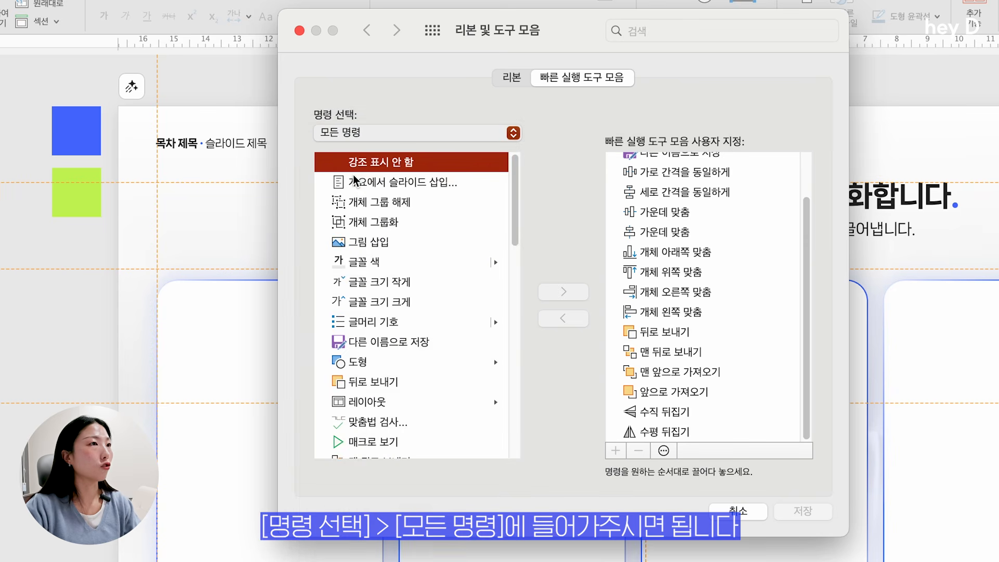
drag(519, 161, 512, 219)
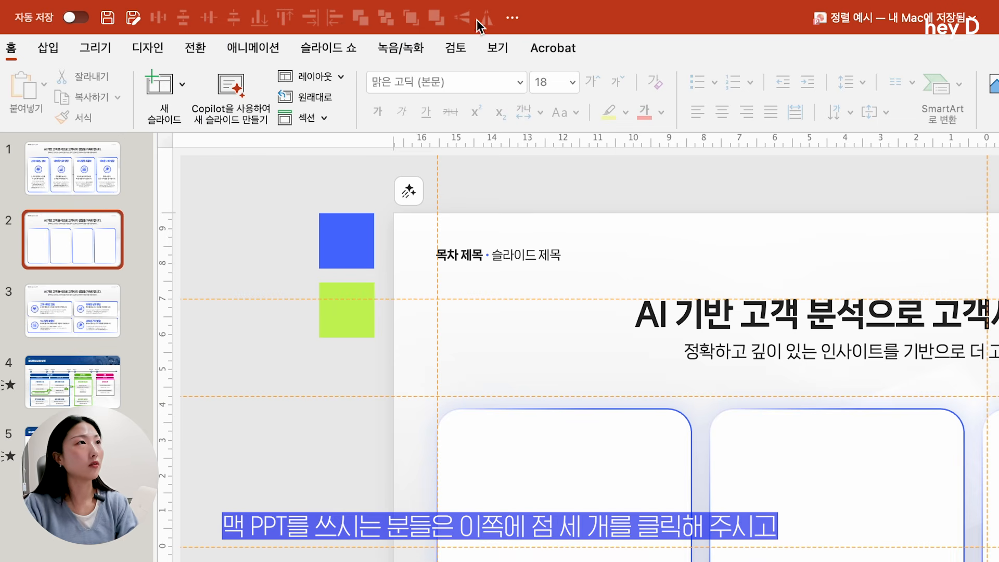
Step: Open the full command settings (기타 명령) for customizing the quick access toolbar
click(519, 20)
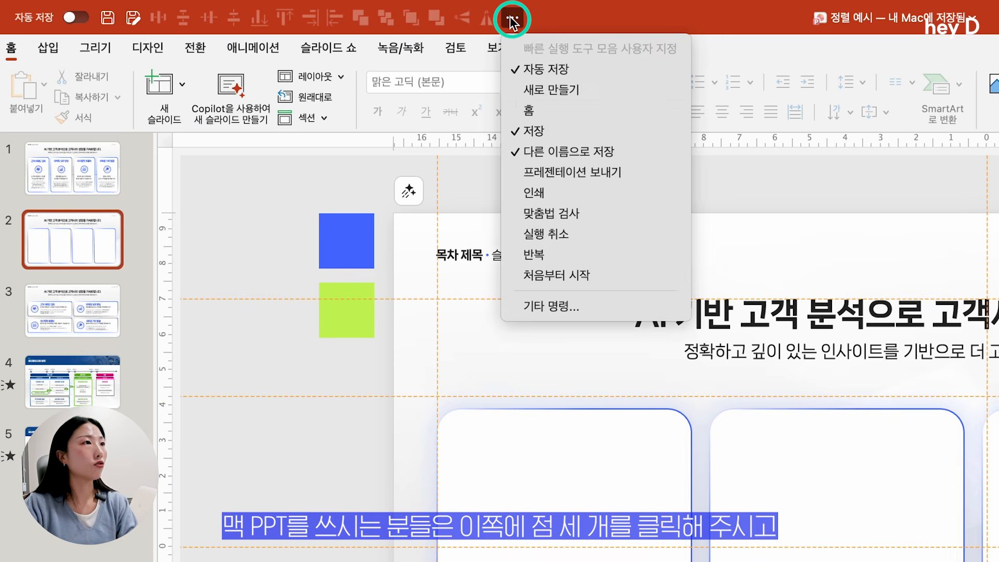
click(557, 306)
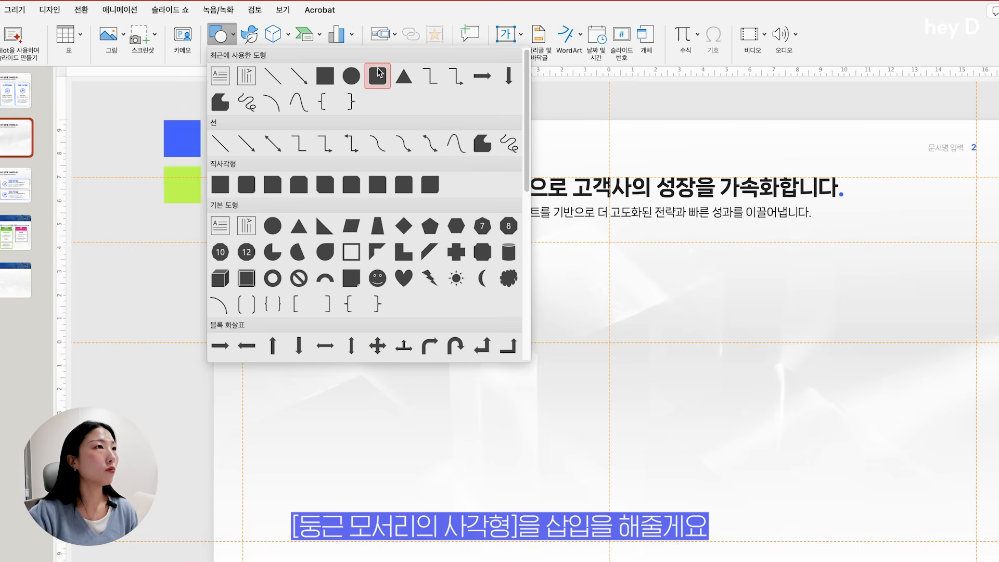
Step: Draw a tall rounded rectangle from the slide's left guide and copy it horizontally to make a row of four
click(378, 76)
drag(248, 259, 395, 541)
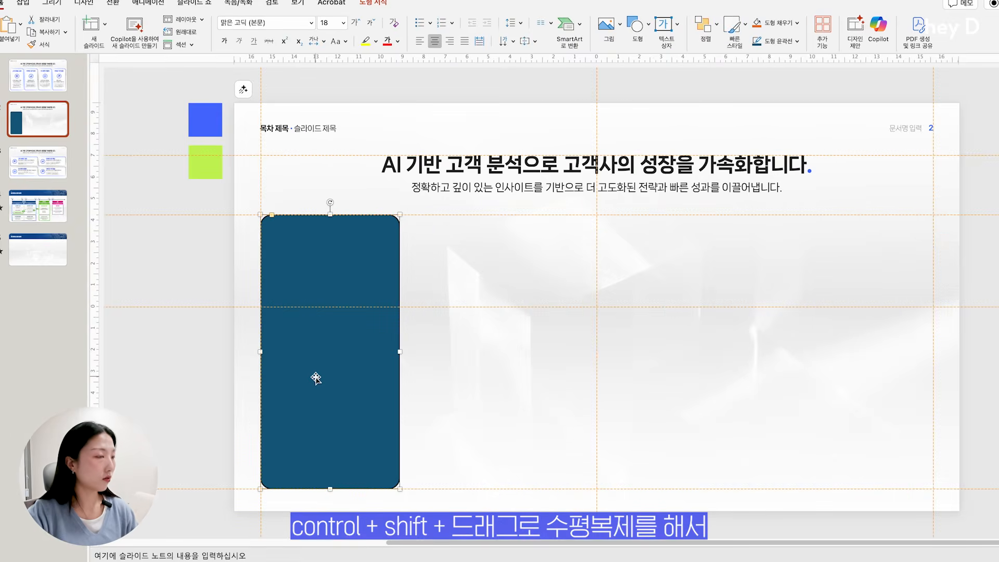
drag(312, 379, 470, 391)
drag(511, 424, 774, 436)
Step: Select all four rounded rectangles and distribute them with equal horizontal spacing
drag(981, 531, 251, 198)
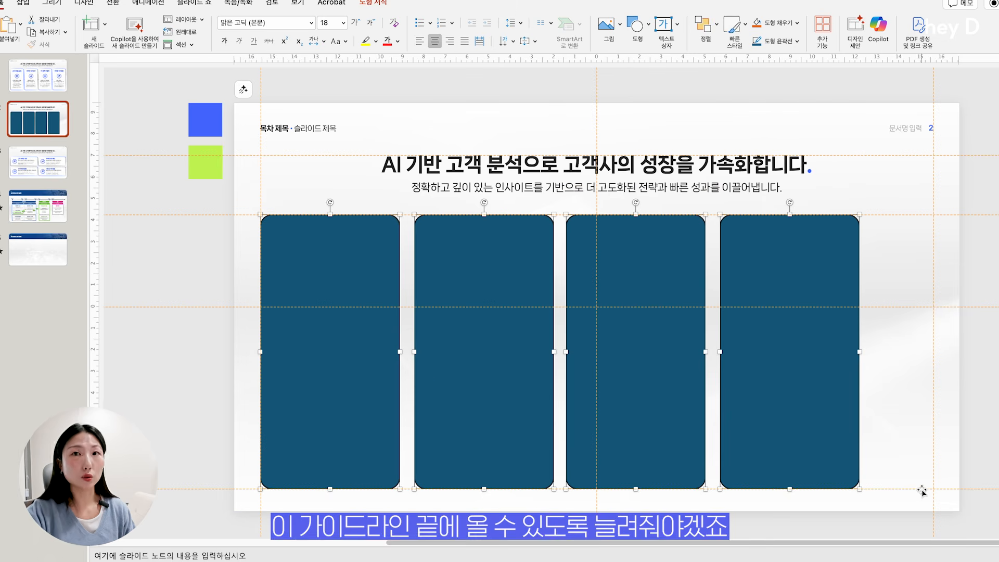
drag(989, 531, 254, 201)
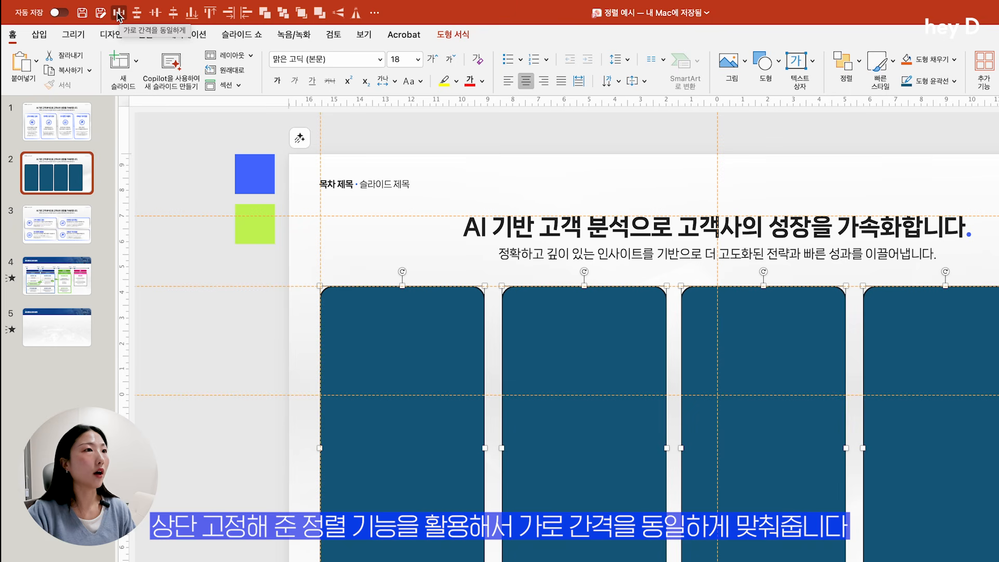
click(119, 15)
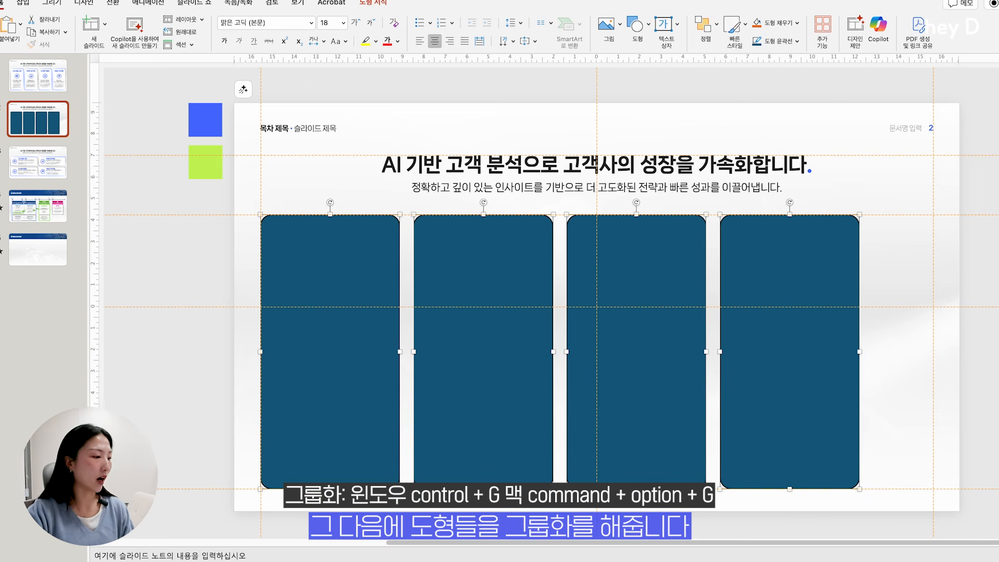
Step: Try grouping the four rectangles and widening the group to the slide's right guide, and undo the widening
key(super+alt+g)
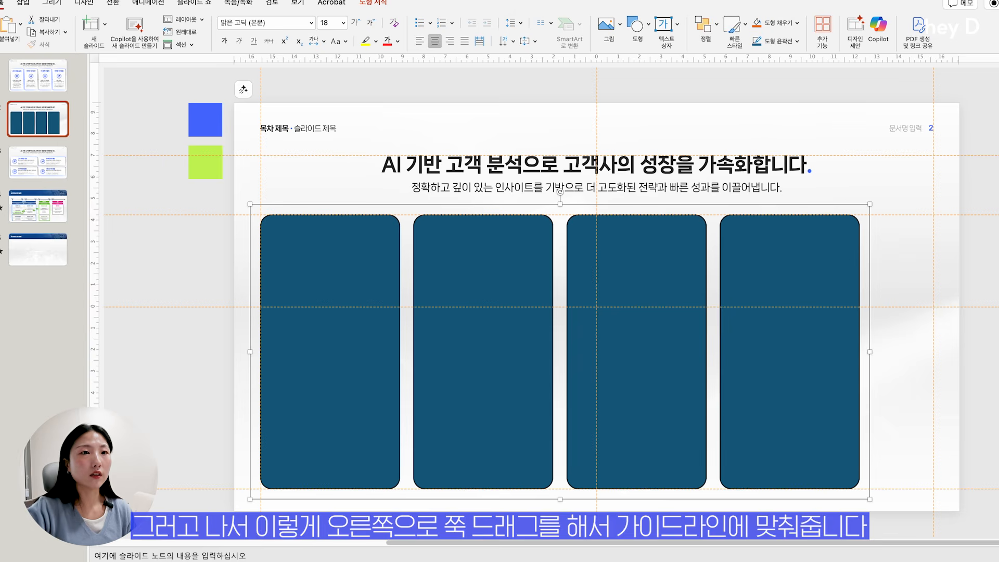
drag(870, 351, 933, 359)
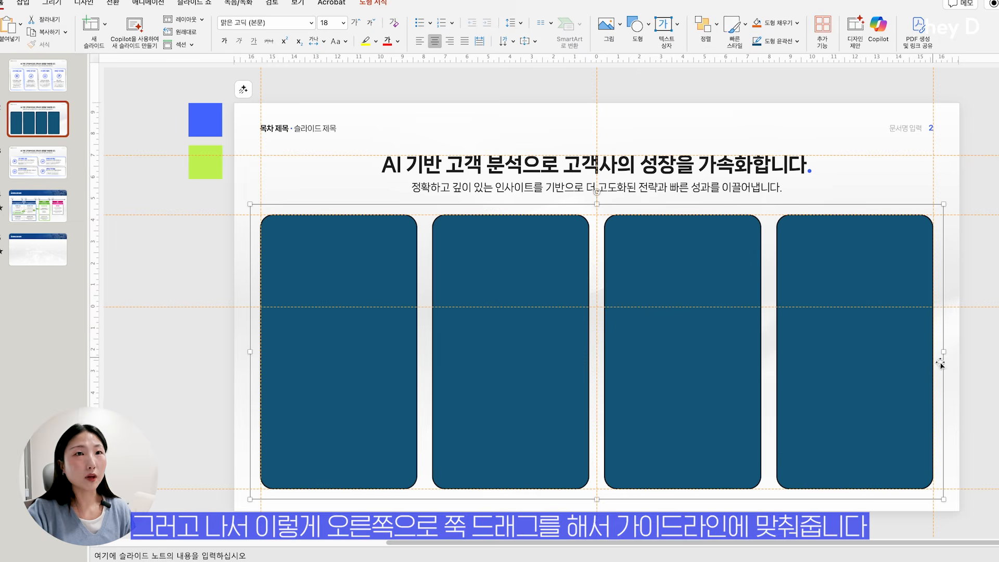
key(super+z)
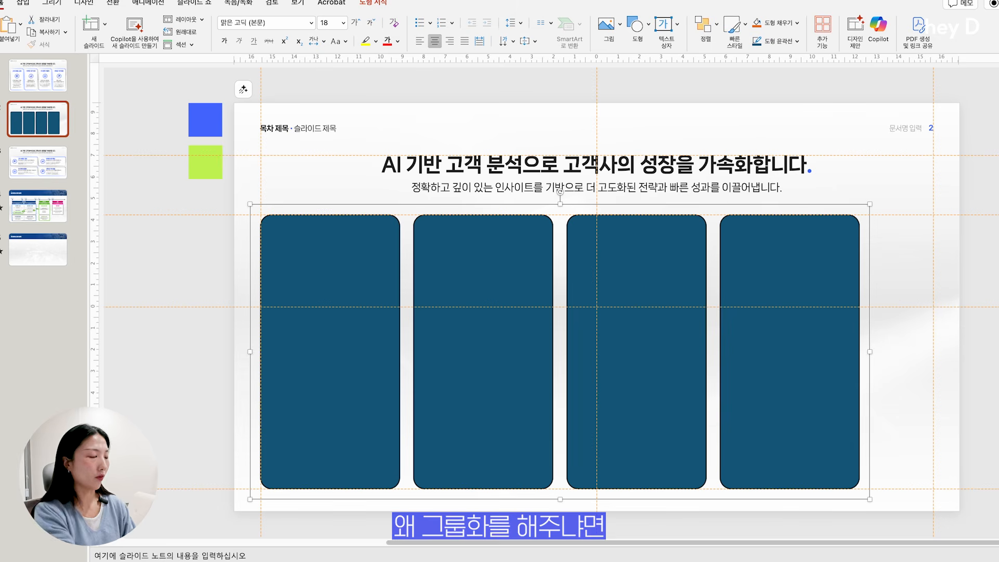
Step: Try widening the four rectangles as ungrouped shapes toward the slide's right guide, and undo the resize
key(super+alt+shift+g)
drag(864, 348, 922, 360)
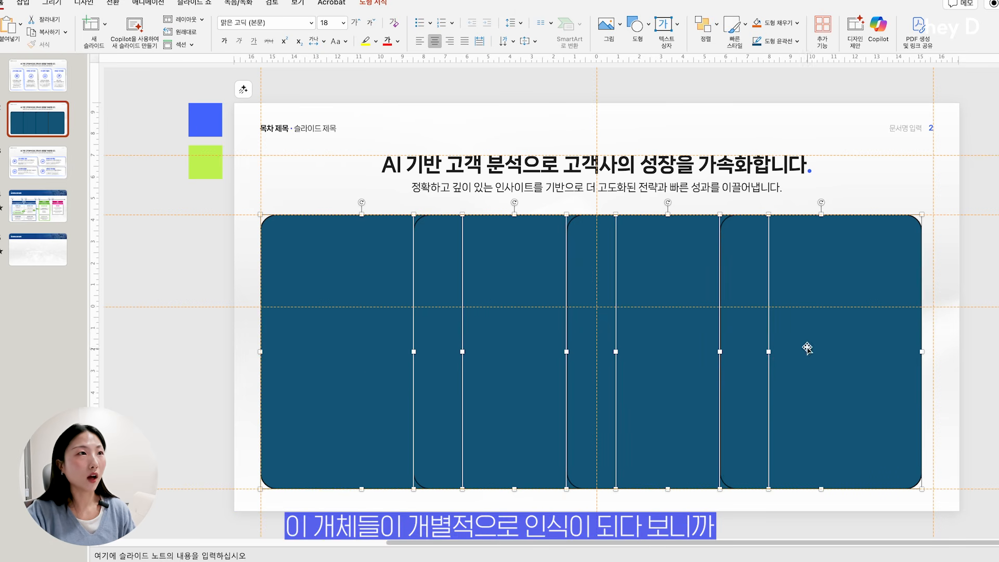
click(991, 433)
key(super+z)
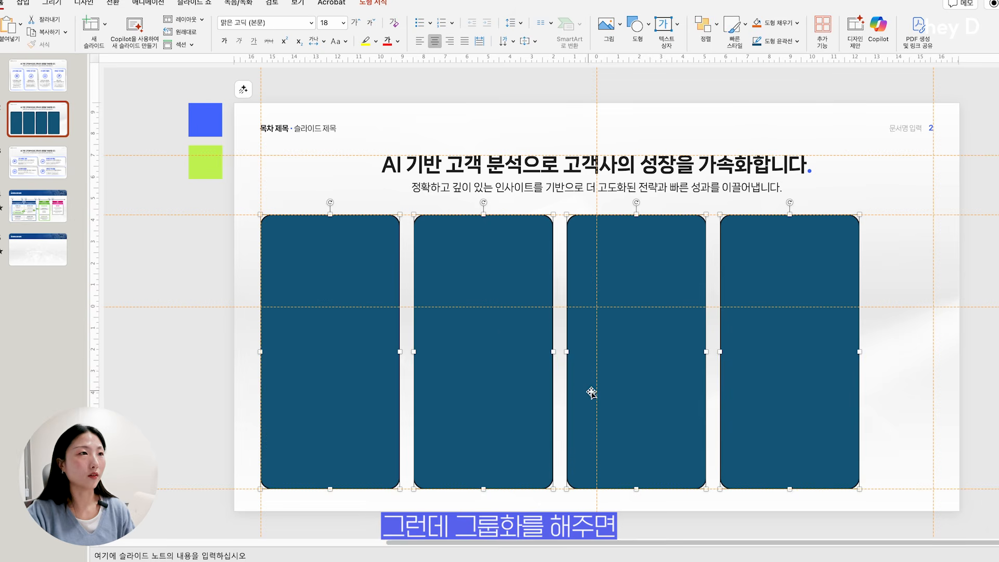
Step: Group the four rectangles and widen the group until its last card meets the slide's right guide
key(super+alt+g)
drag(803, 363, 805, 385)
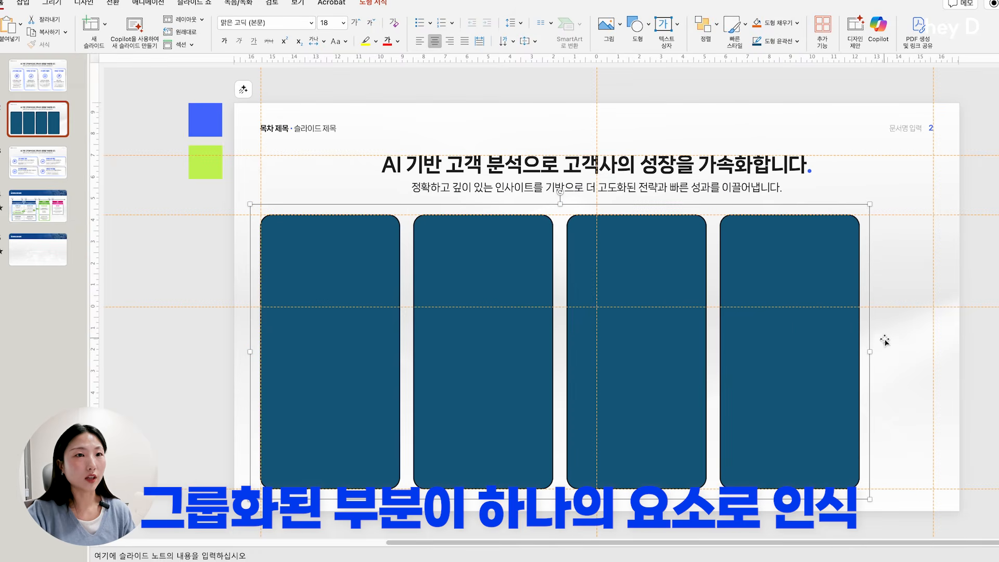
drag(873, 353, 944, 353)
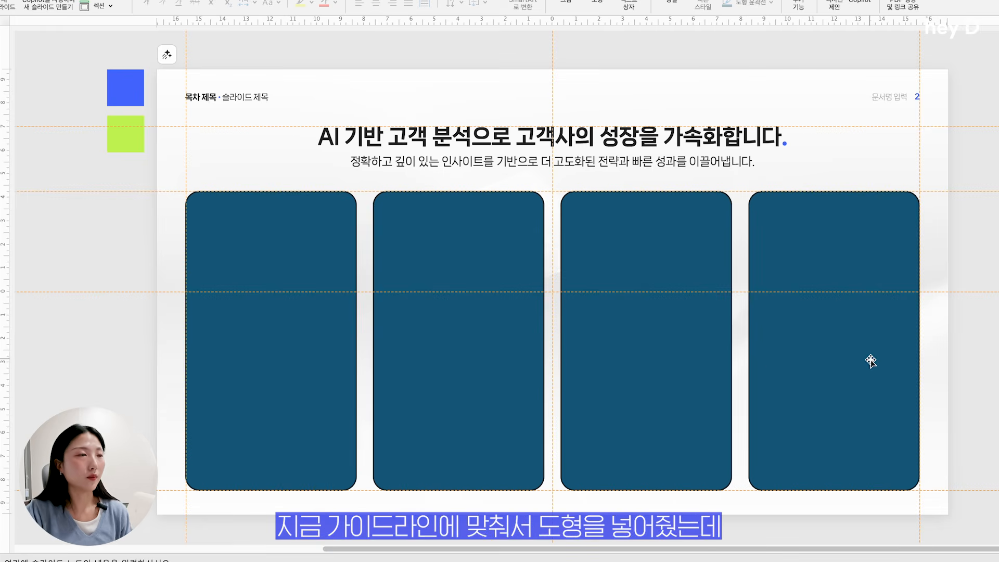
Step: Select the four rectangles as separate shapes and slightly reduce their height
click(846, 350)
shift+click(650, 350)
shift+click(518, 350)
shift+click(332, 375)
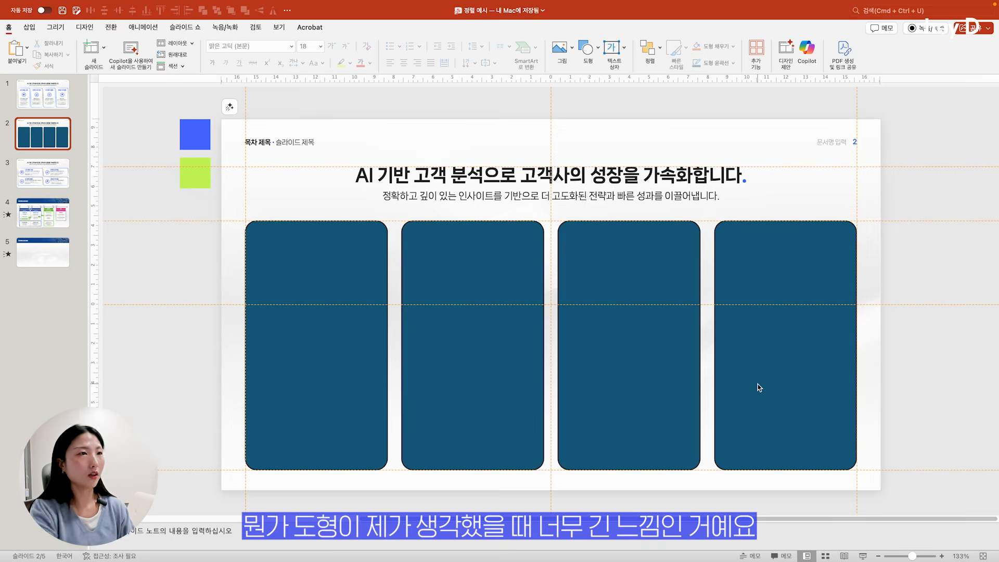
key(super+shift+Return)
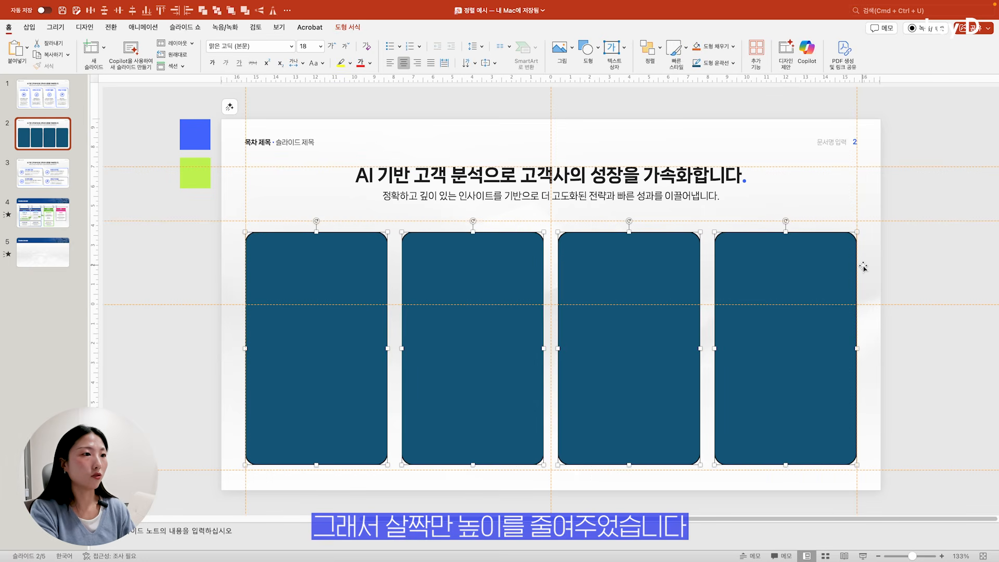
click(931, 413)
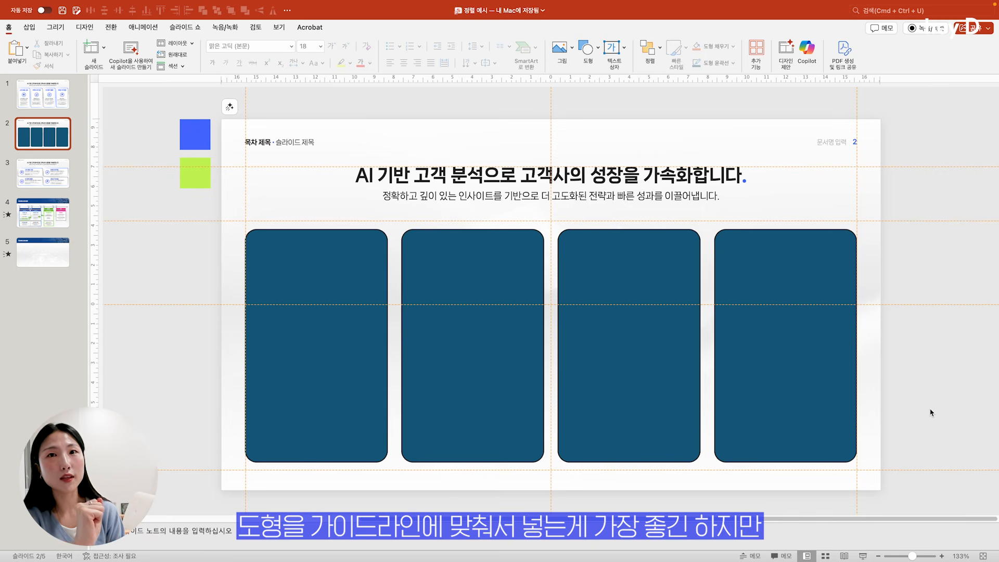
Step: Nudge the four rectangles slightly upward together
drag(906, 508, 221, 223)
click(912, 399)
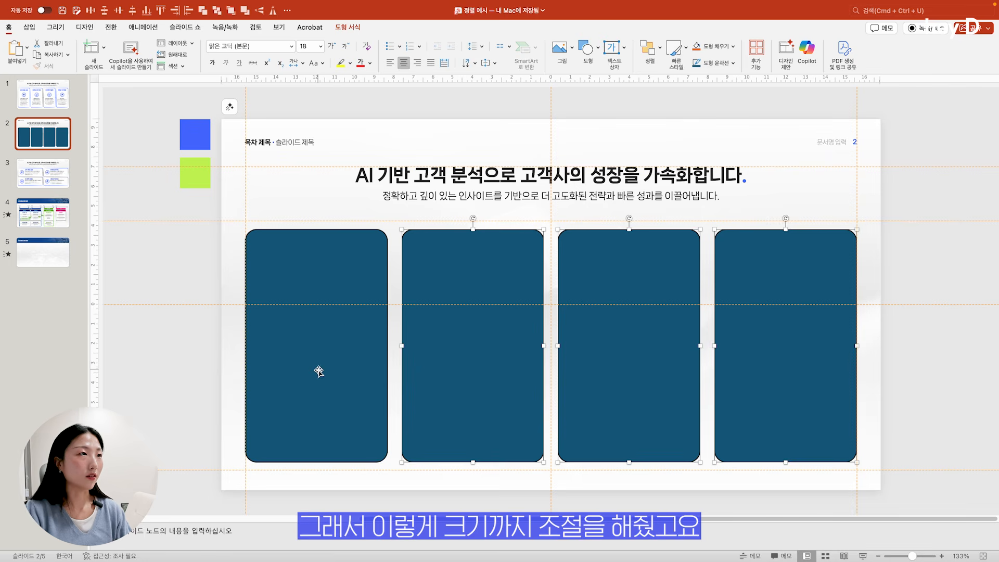
key(Up)
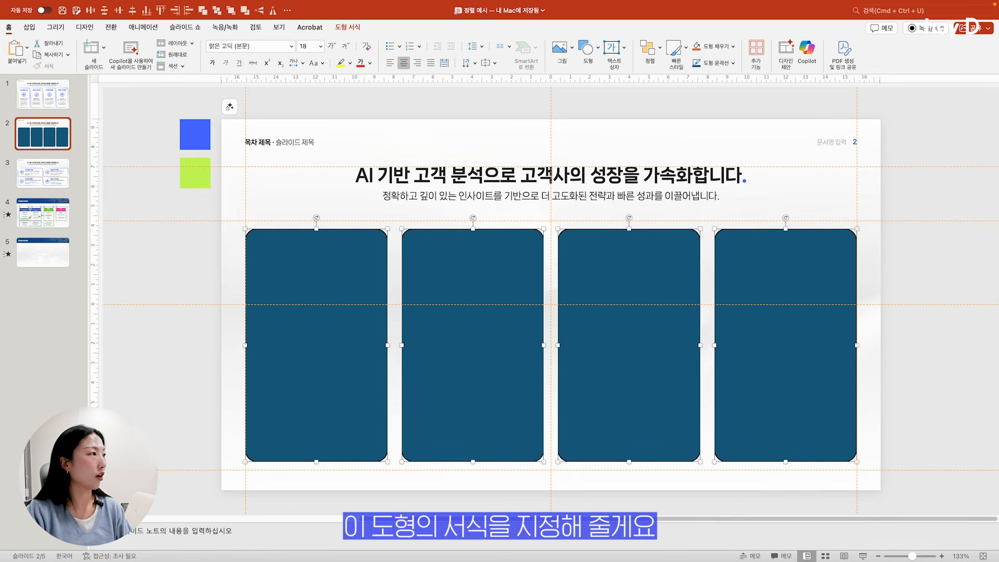
Step: Open the shape formatting options for the four rectangles and give them a solid white fill
right_click(663, 320)
click(692, 480)
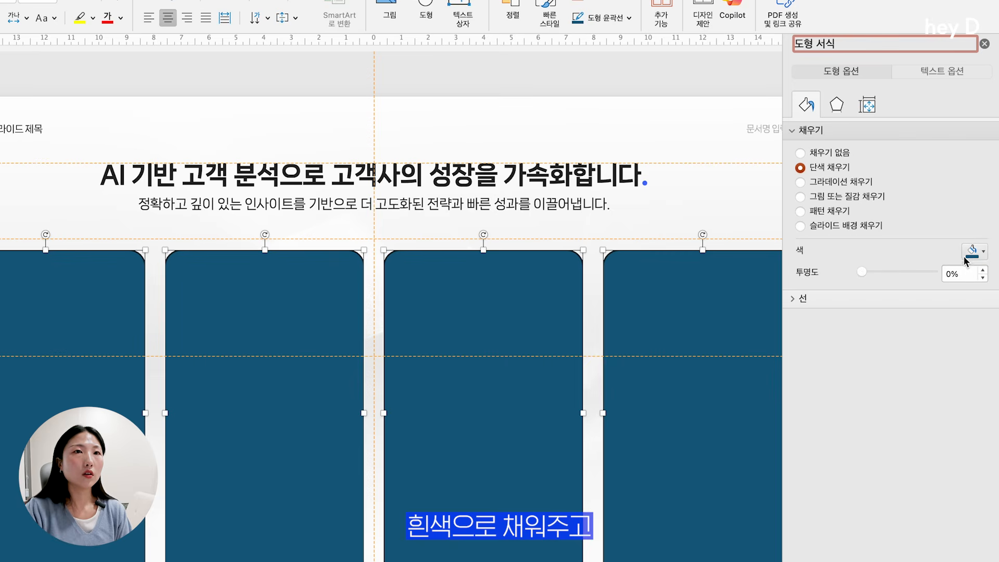
click(973, 252)
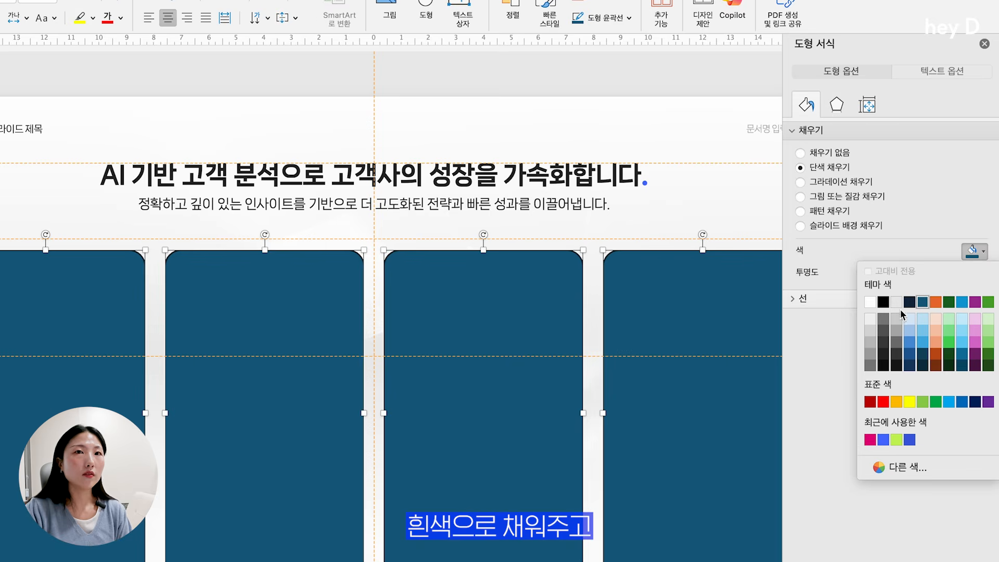
click(869, 301)
click(948, 273)
text(20)
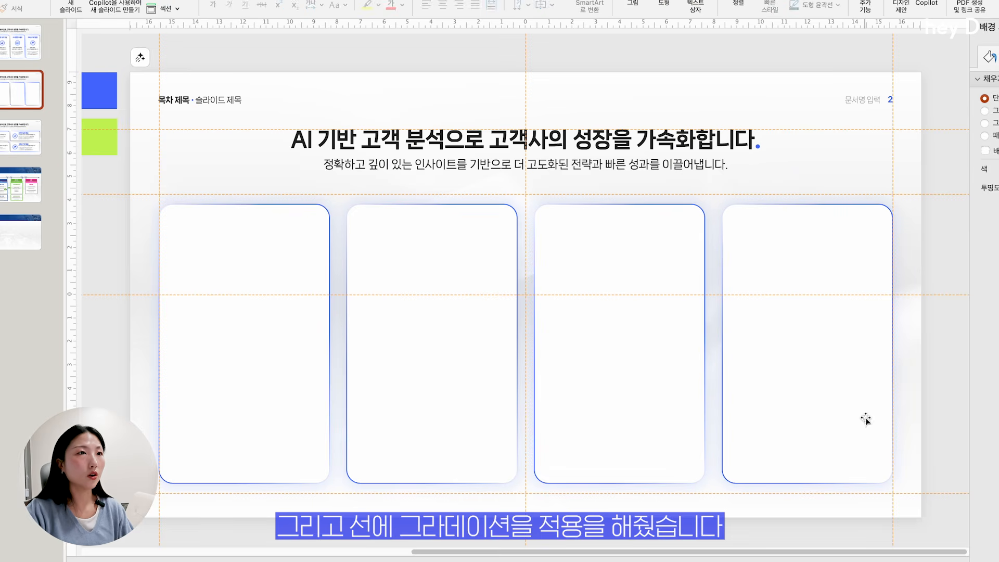
Step: Set the gradient outline direction of all four cards to 선형 대각선 - 왼쪽 위에서 오른쪽 아래로
click(863, 415)
shift+click(619, 401)
shift+click(415, 392)
shift+click(252, 380)
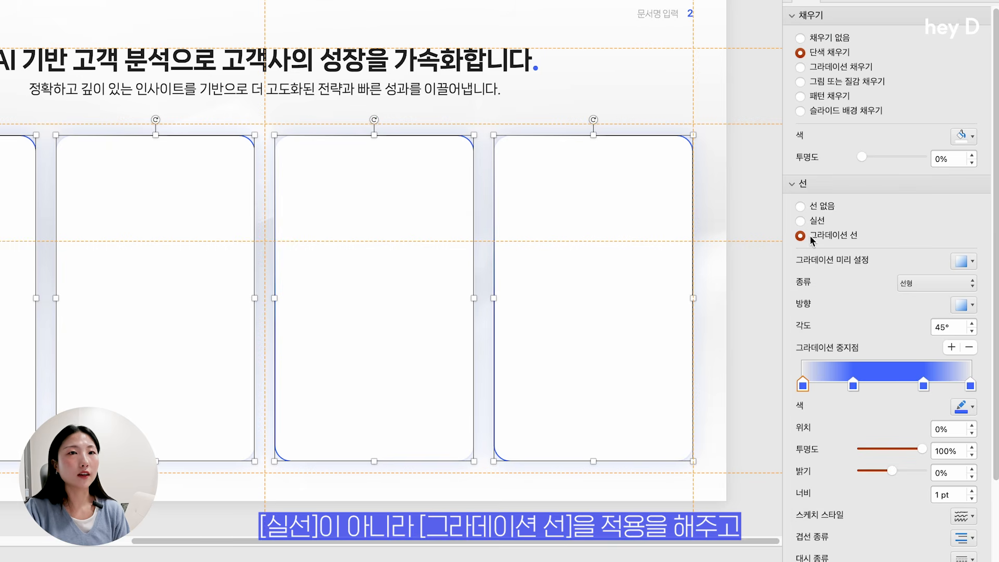
click(963, 305)
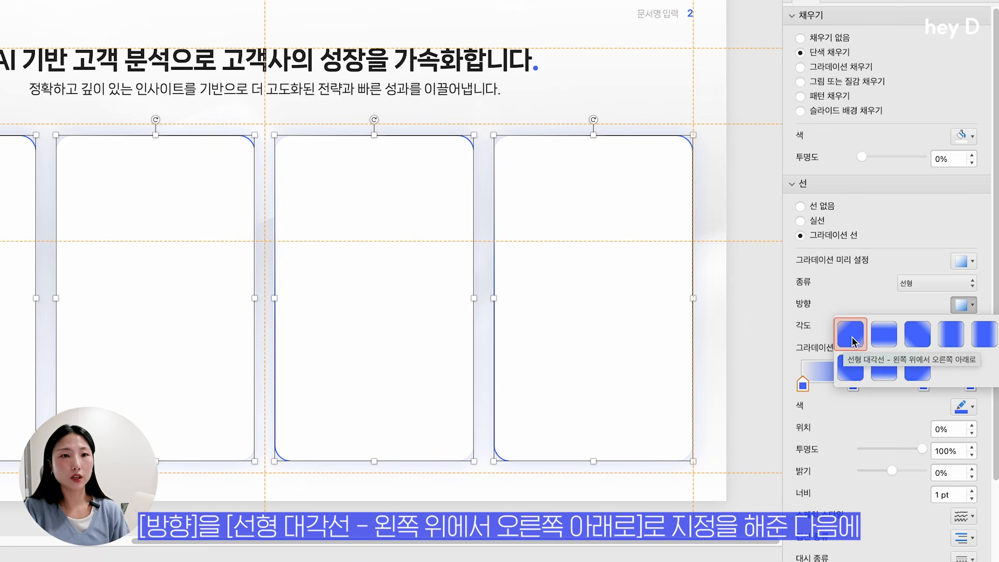
click(853, 338)
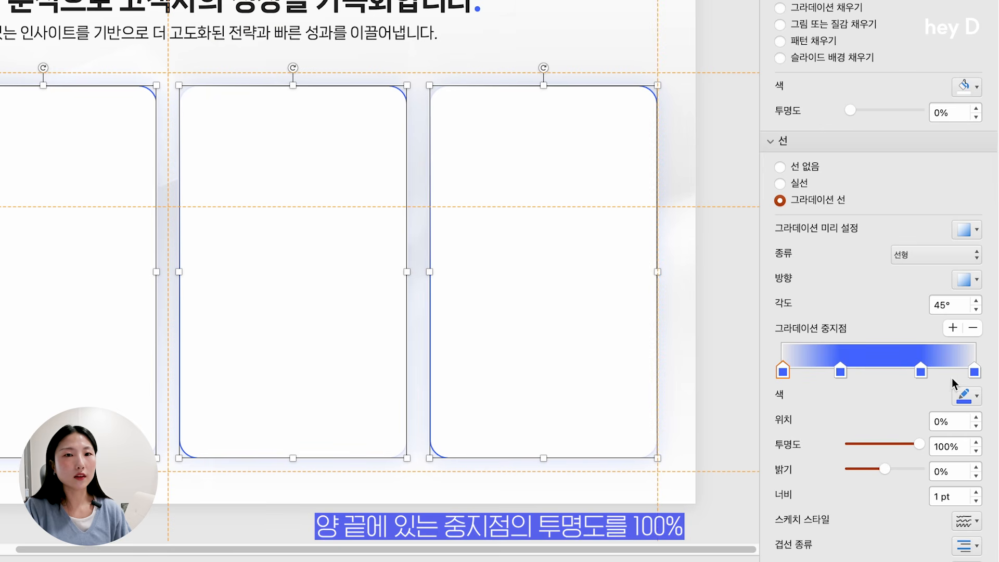
Step: Inspect the transparency of the outline's end and inner gradient stops, opening the value for the first inner stop
click(974, 372)
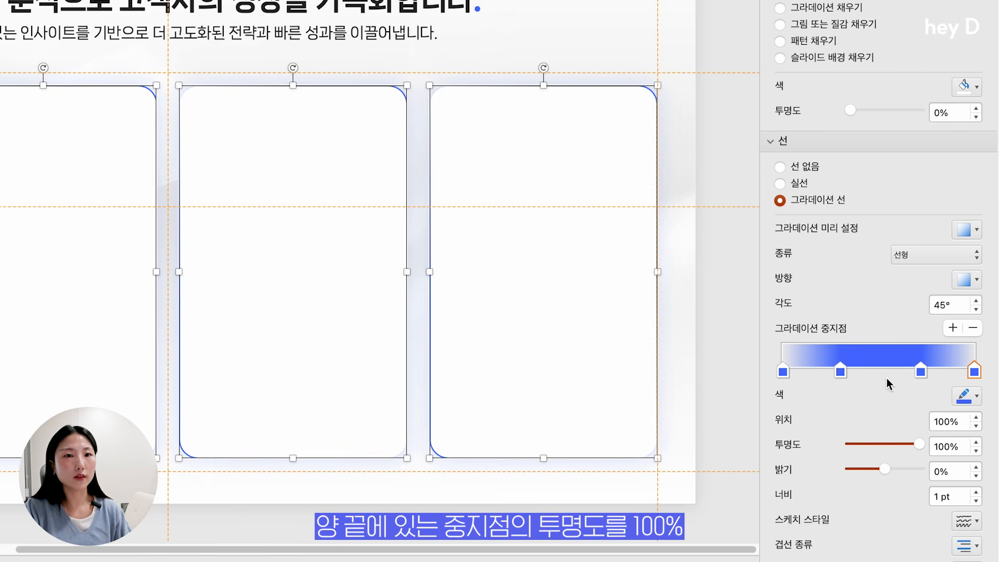
click(840, 372)
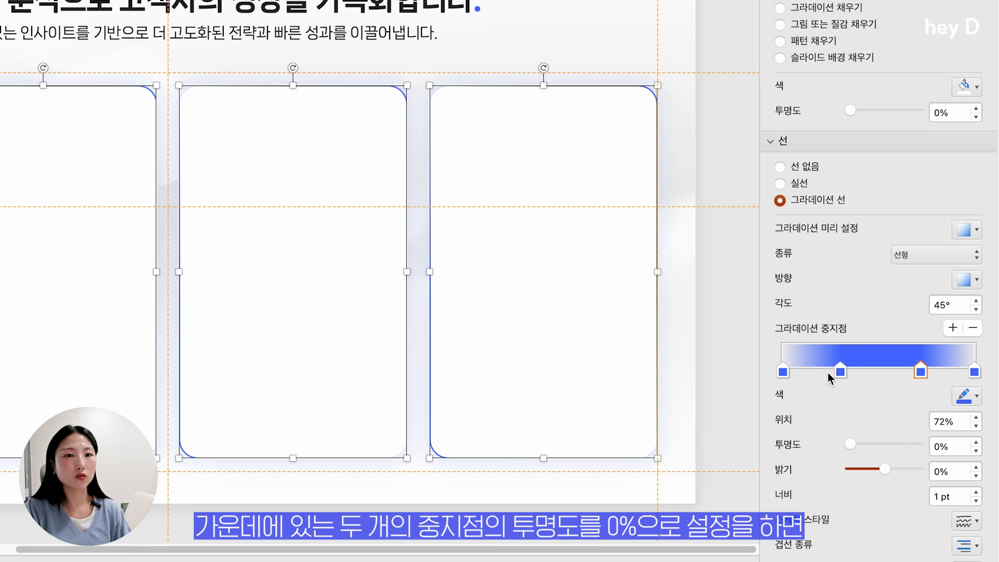
click(954, 447)
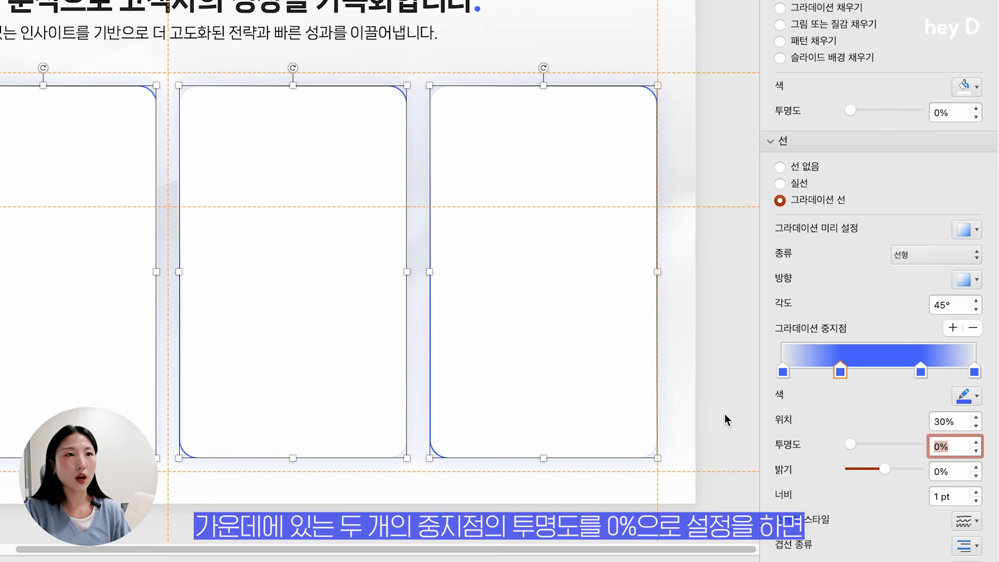
Step: Examine the gradient outlines and shadow settings of the four cards
click(620, 422)
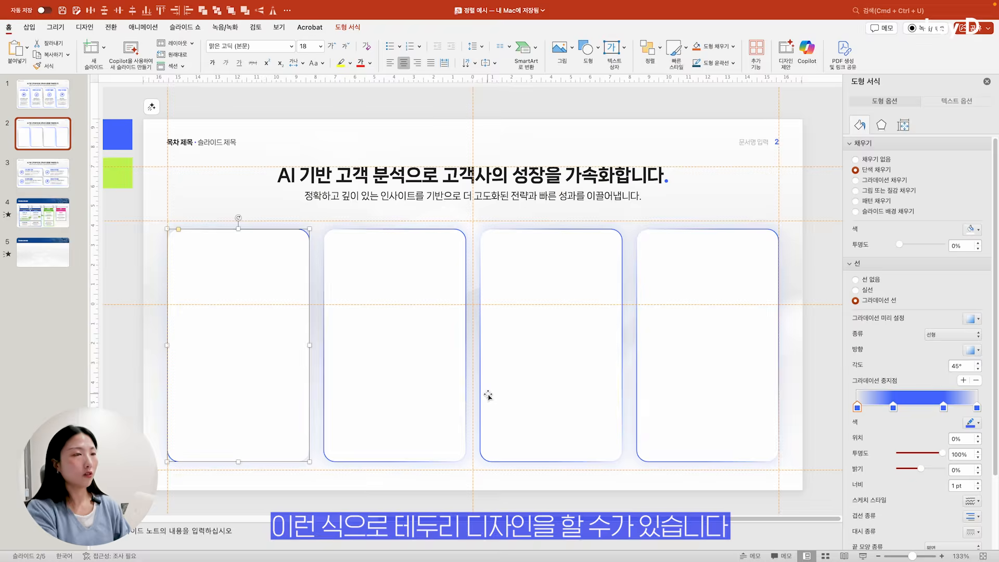
key(super+Return)
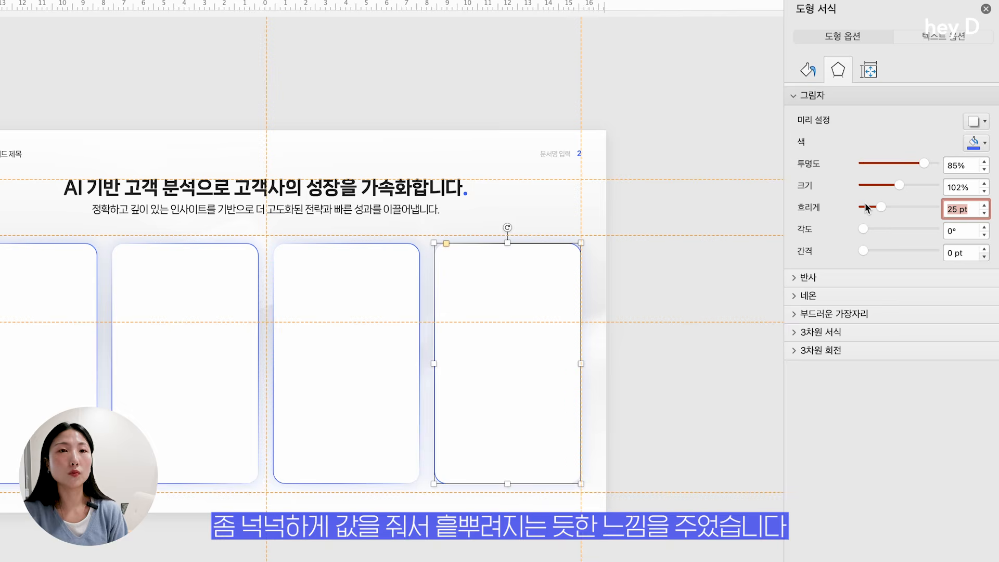
click(520, 398)
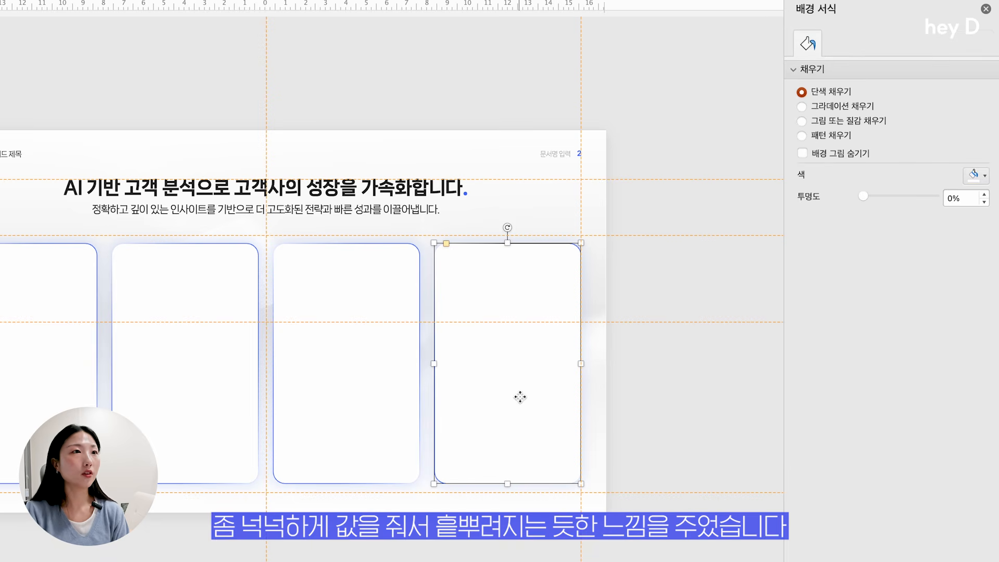
click(343, 414)
click(160, 413)
click(47, 416)
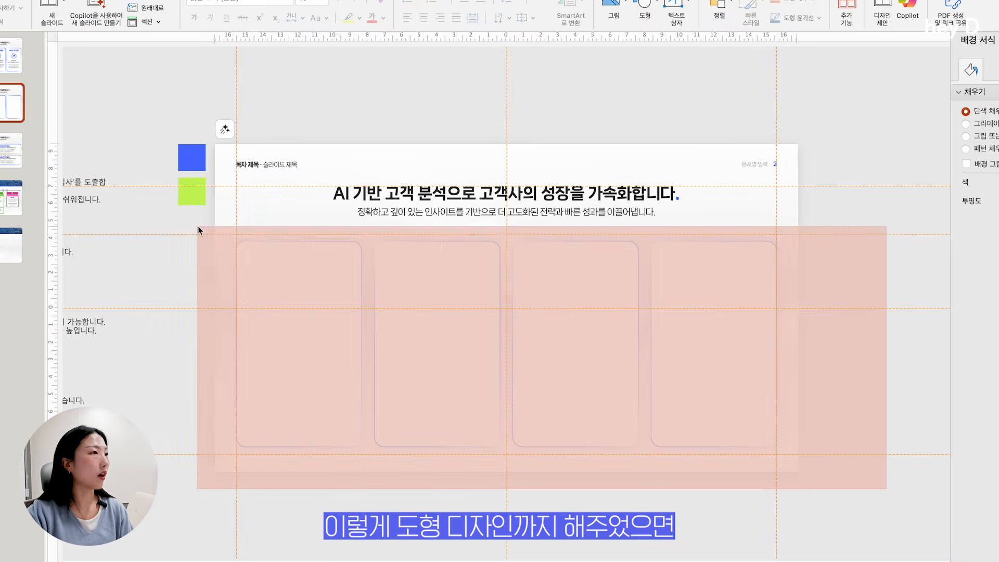
drag(198, 227, 198, 228)
click(379, 514)
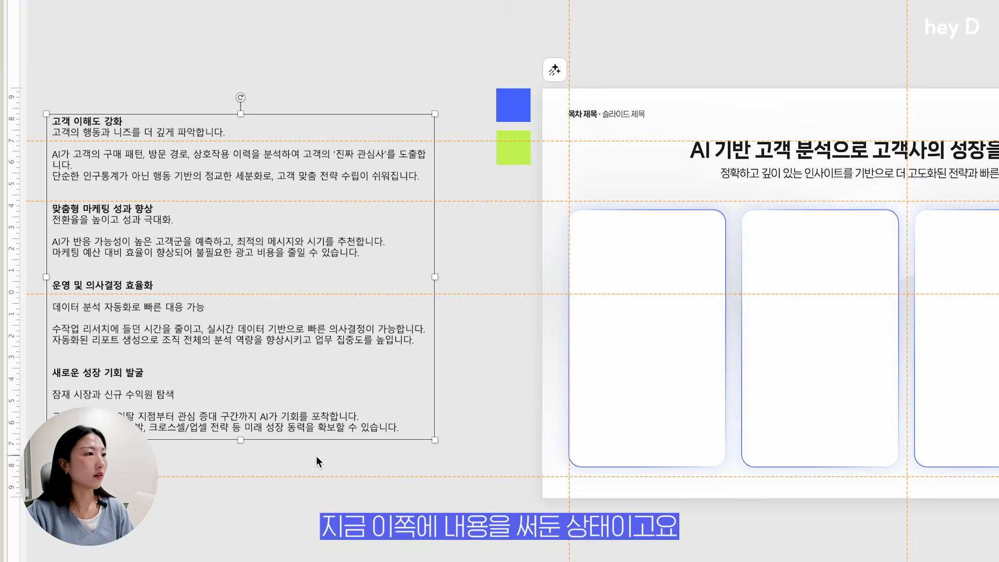
Step: Insert a text box across the upper part of the first card with the title "고객 이해도 강화"
drag(314, 520, 318, 448)
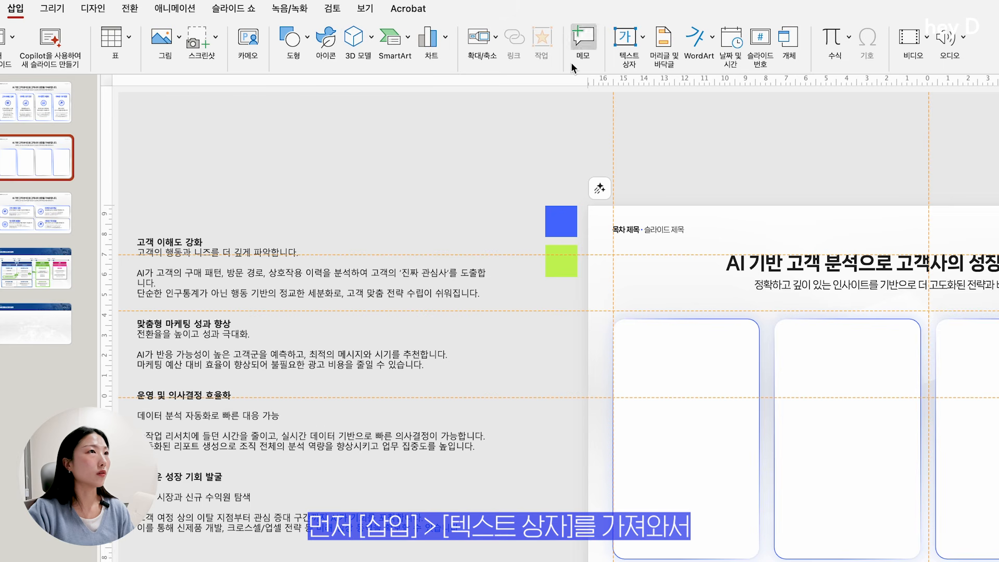
click(630, 47)
drag(614, 353, 760, 373)
text(고객 이해도 강화)
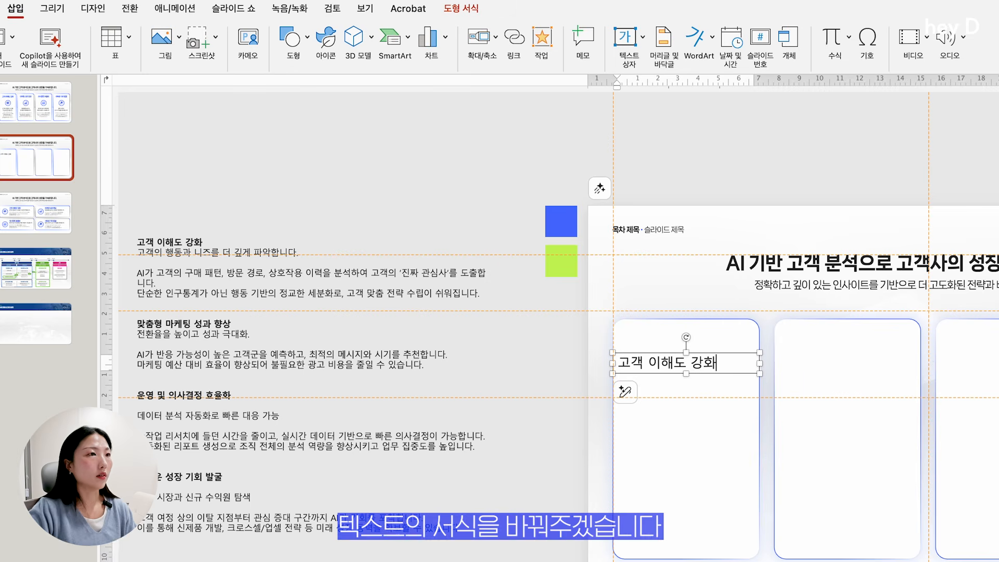
Step: Remove the middle stop from the title's gradient text fill, keeping only the two end stops
click(382, 34)
mouse_move(374, 357)
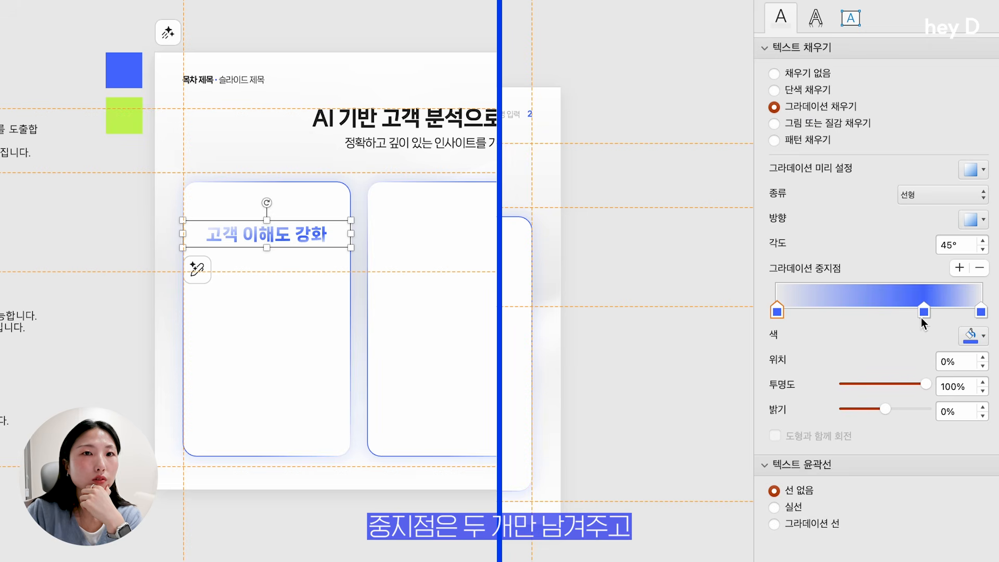
click(921, 311)
click(980, 268)
Step: Color the title gradient's first stop main blue and its end stop a darker blue, with the direction 선형 오른쪽
click(777, 311)
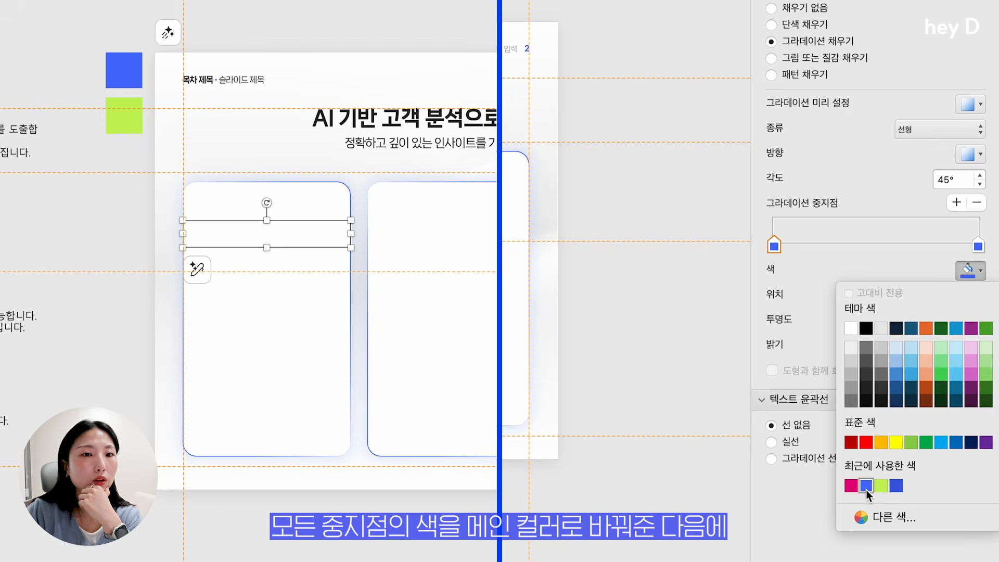
click(866, 490)
click(978, 247)
click(979, 270)
click(853, 485)
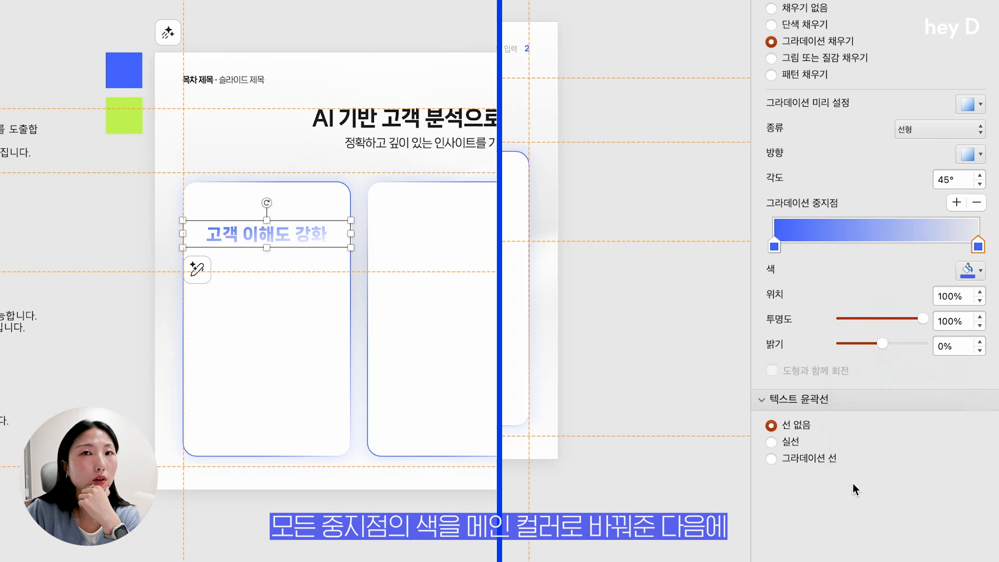
click(969, 270)
click(891, 517)
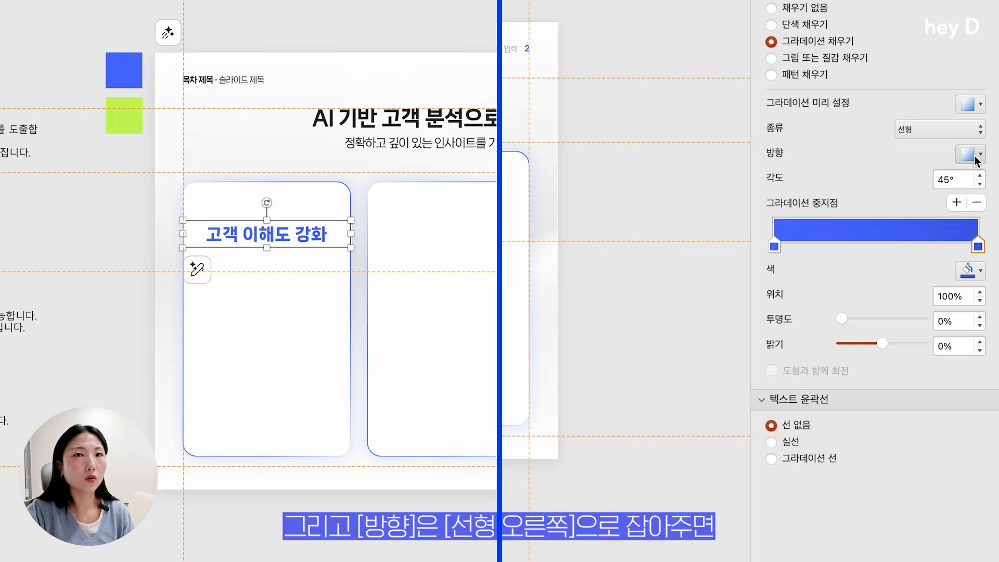
click(970, 154)
click(944, 197)
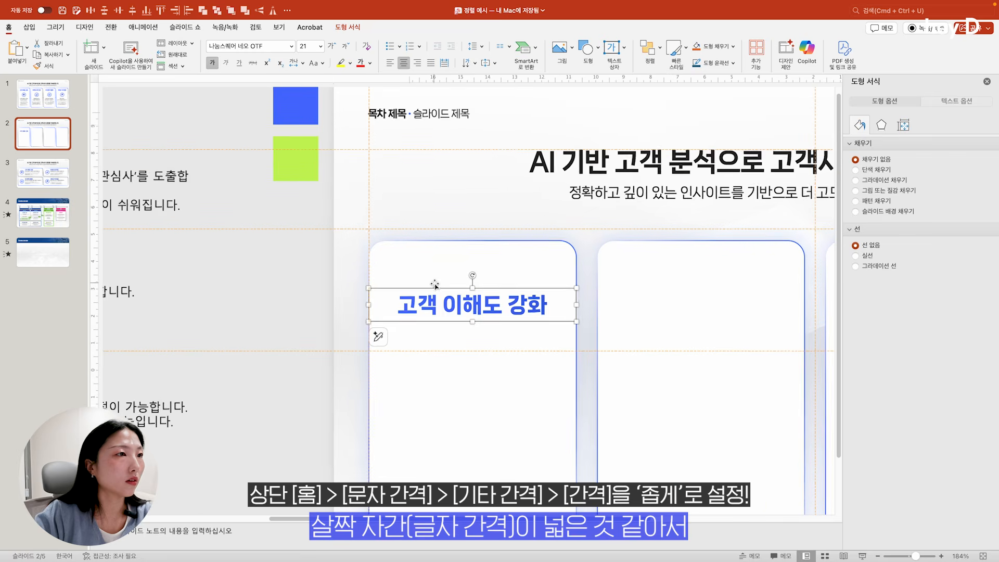
Step: Tighten the title's character spacing to 좁게 with a value of 0.7
click(449, 304)
click(294, 63)
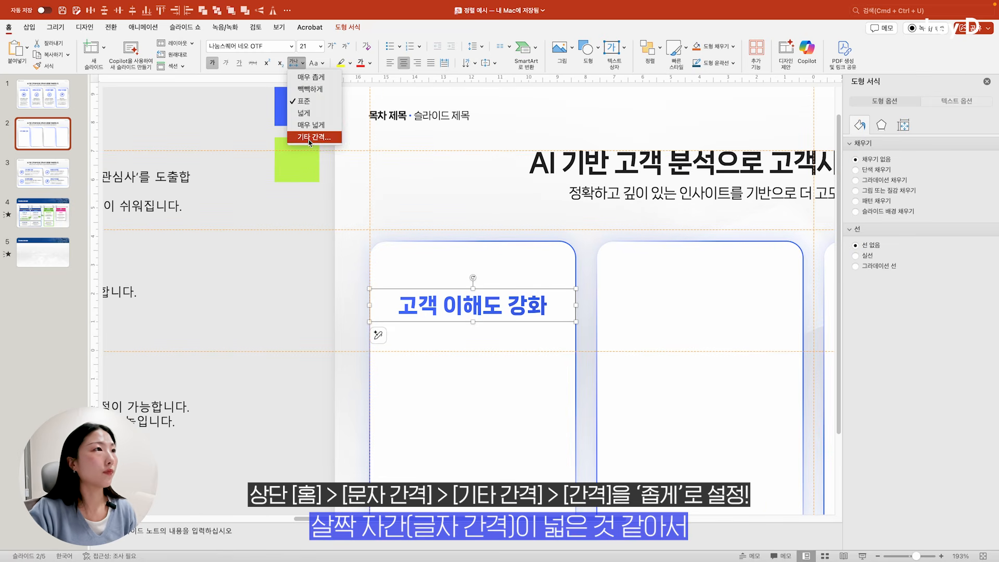
click(311, 135)
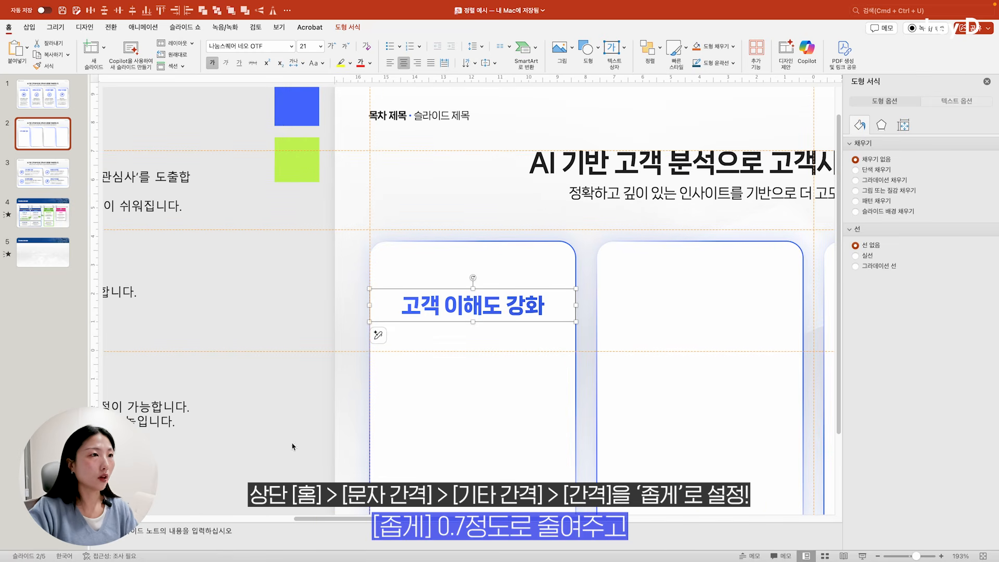
click(248, 403)
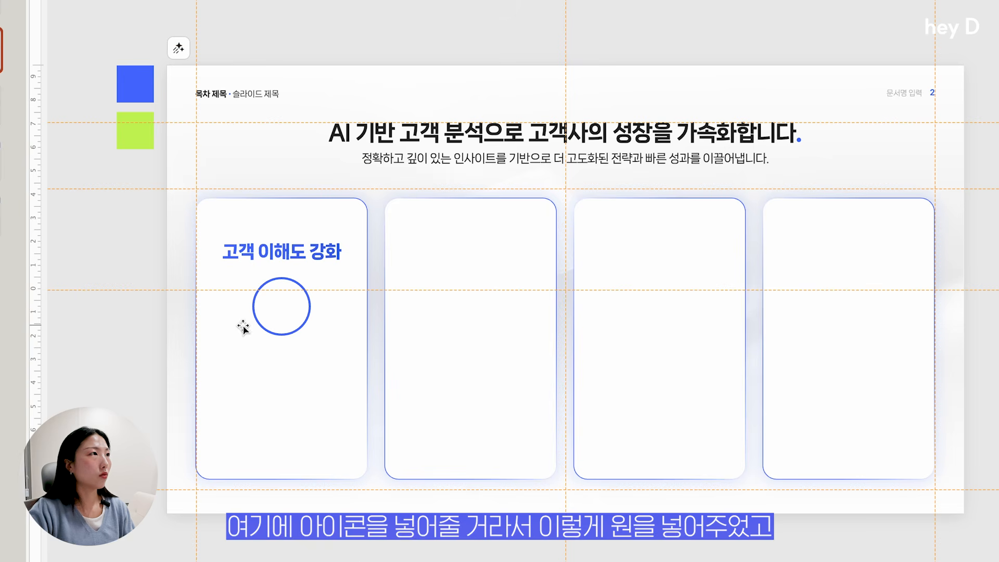
Step: Give the circle on the first card a solid blue fill with 90% transparency
click(285, 313)
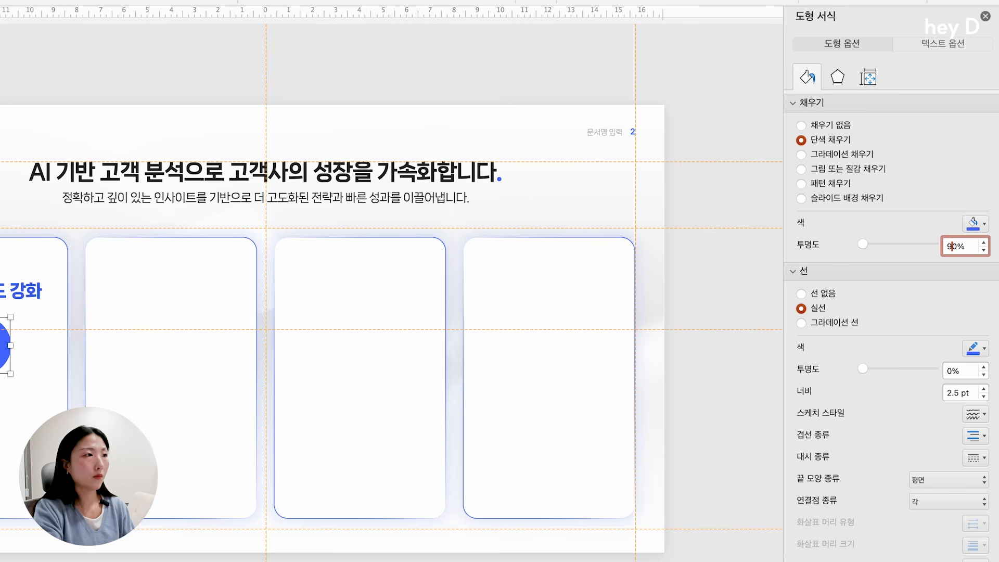
key(Return)
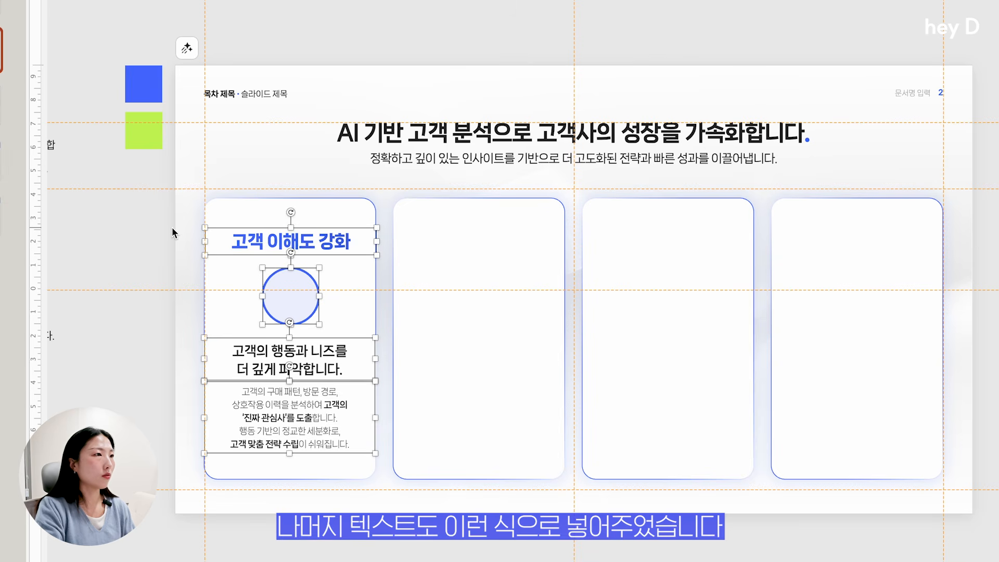
key(Escape)
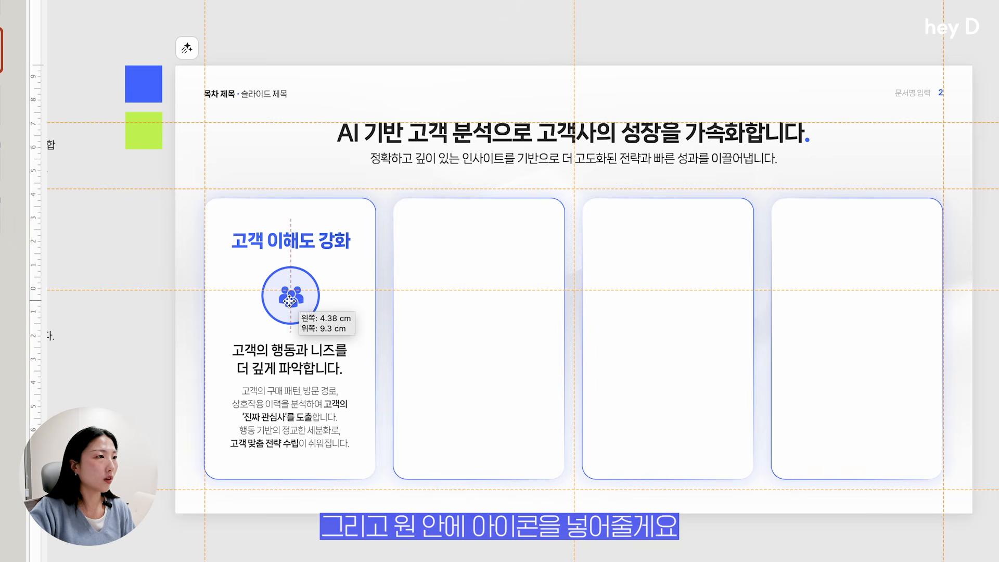
Step: Place the people icon inside the first card's circle and align the two on their centers
drag(304, 309, 305, 310)
key(Up)
key(Up)
click(139, 252)
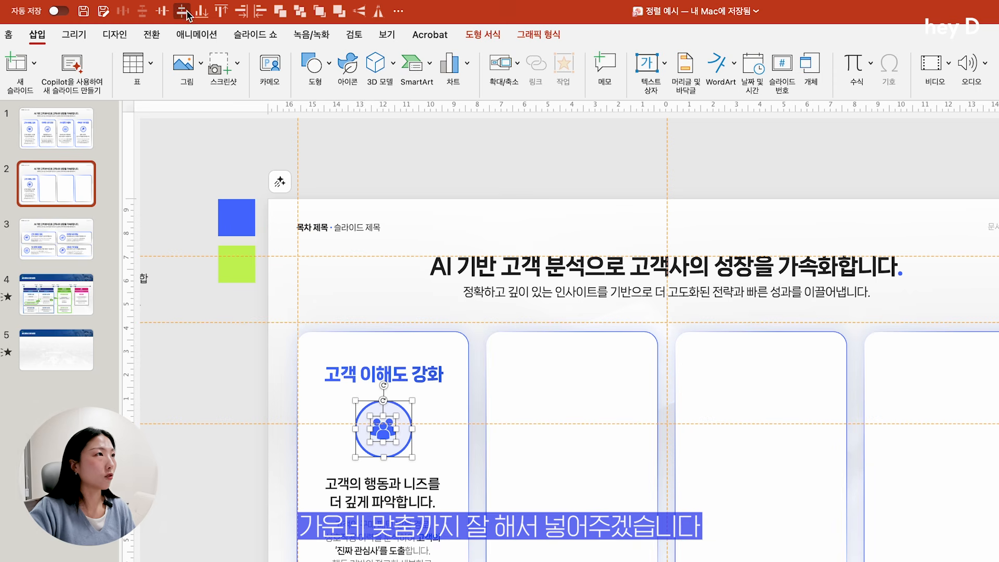
click(184, 16)
click(223, 520)
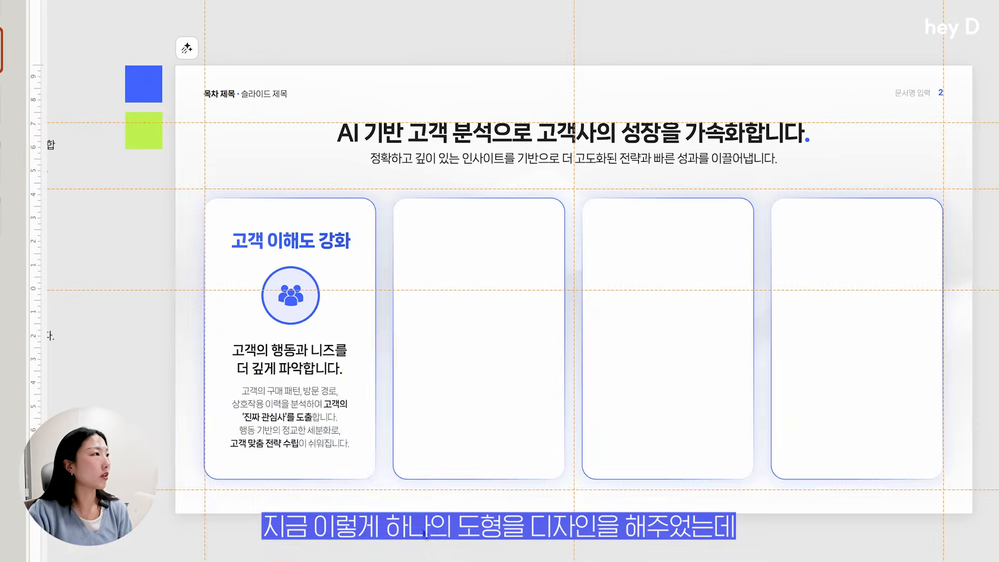
drag(436, 546, 177, 172)
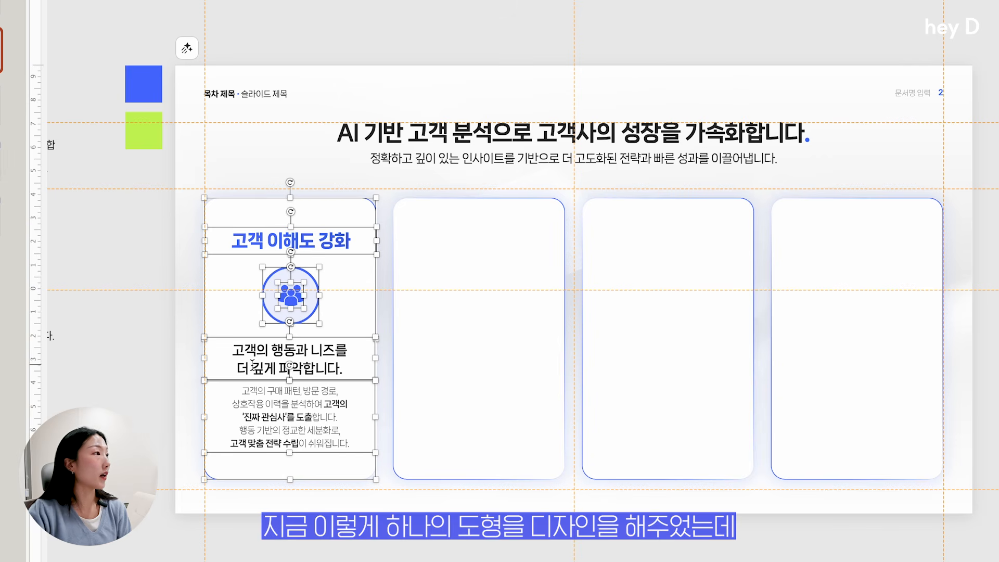
click(293, 509)
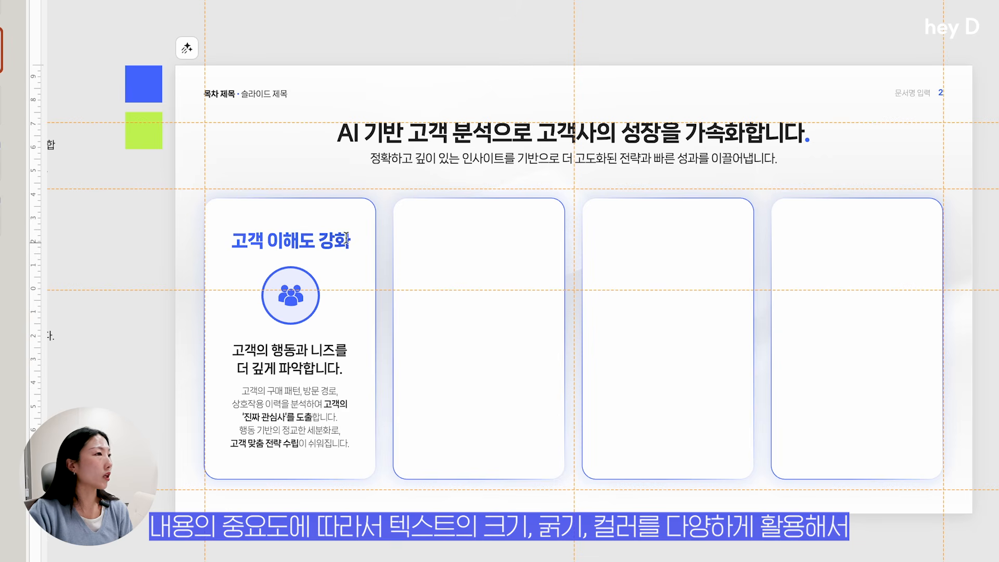
click(333, 246)
click(334, 371)
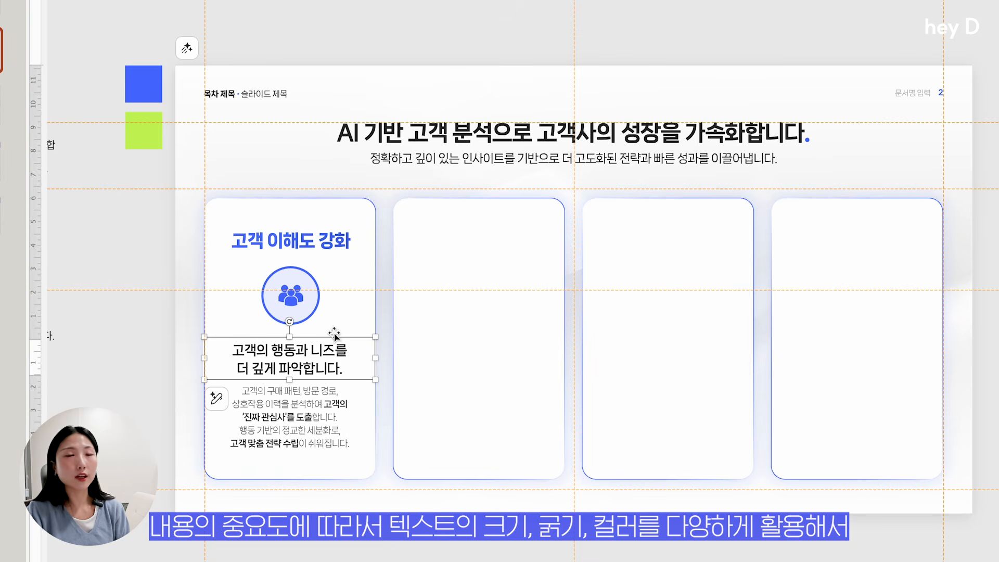
Step: Duplicate the first card's title, circle icon and text boxes horizontally onto the second card
shift+click(321, 242)
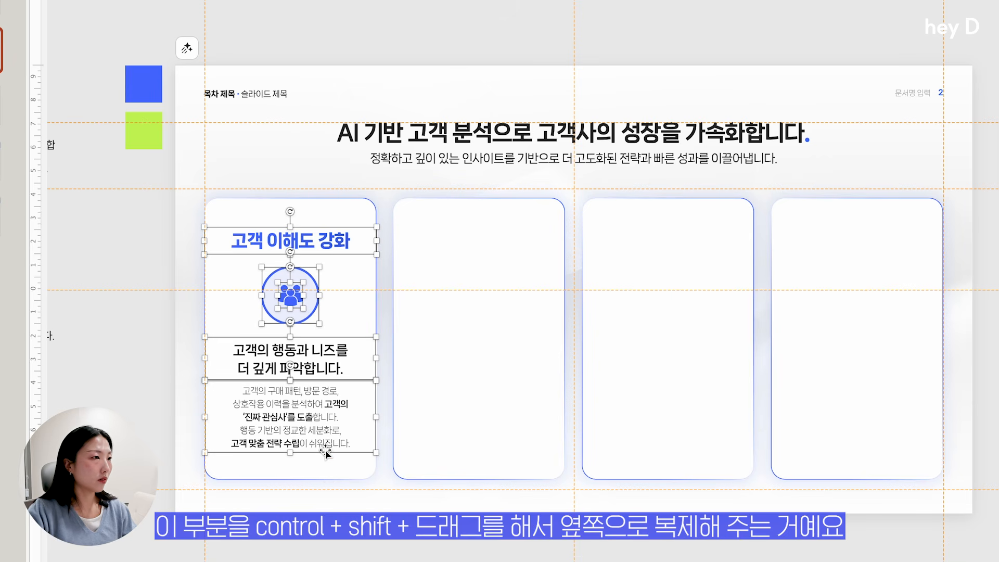
drag(326, 452, 505, 476)
click(513, 243)
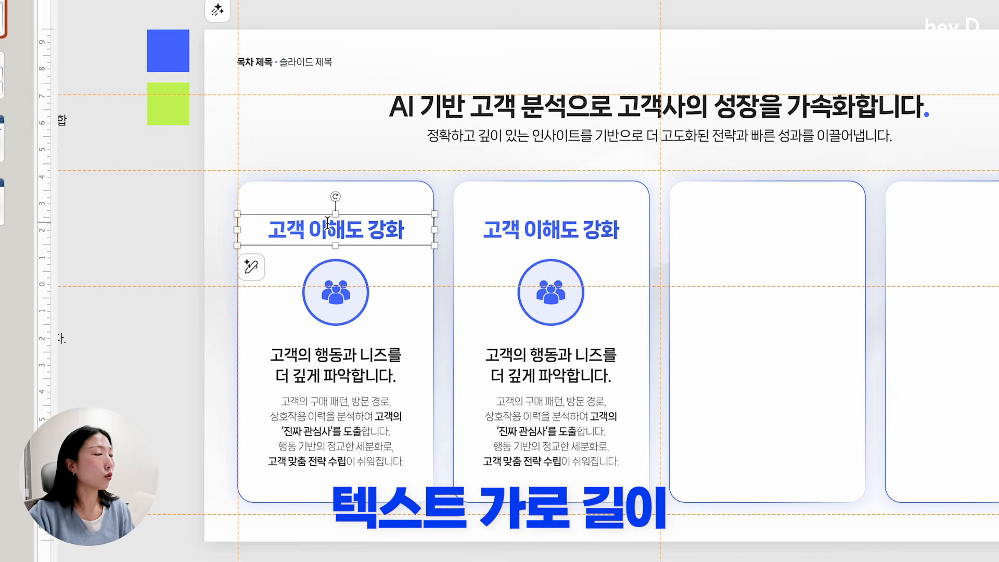
shift+click(382, 197)
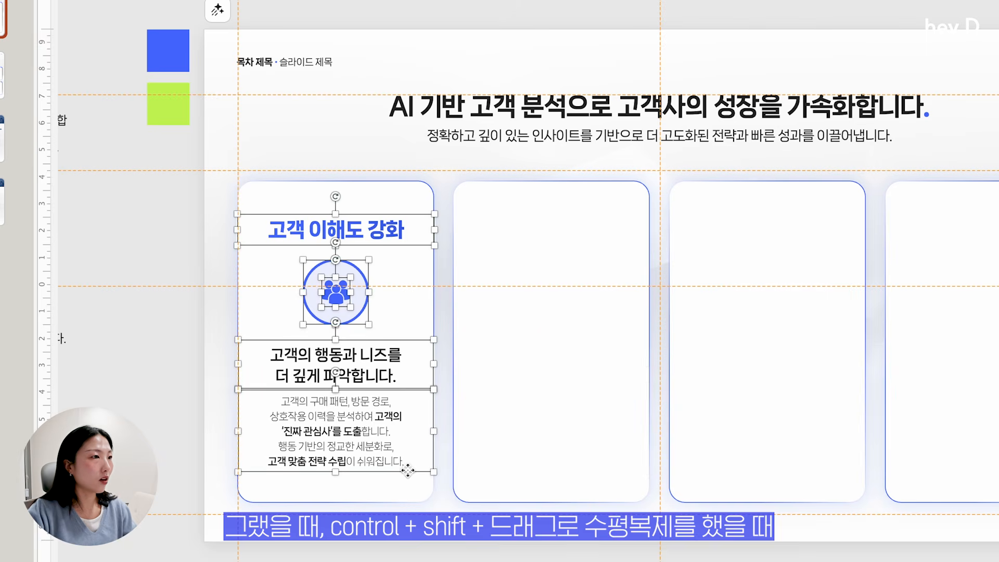
drag(408, 471, 616, 488)
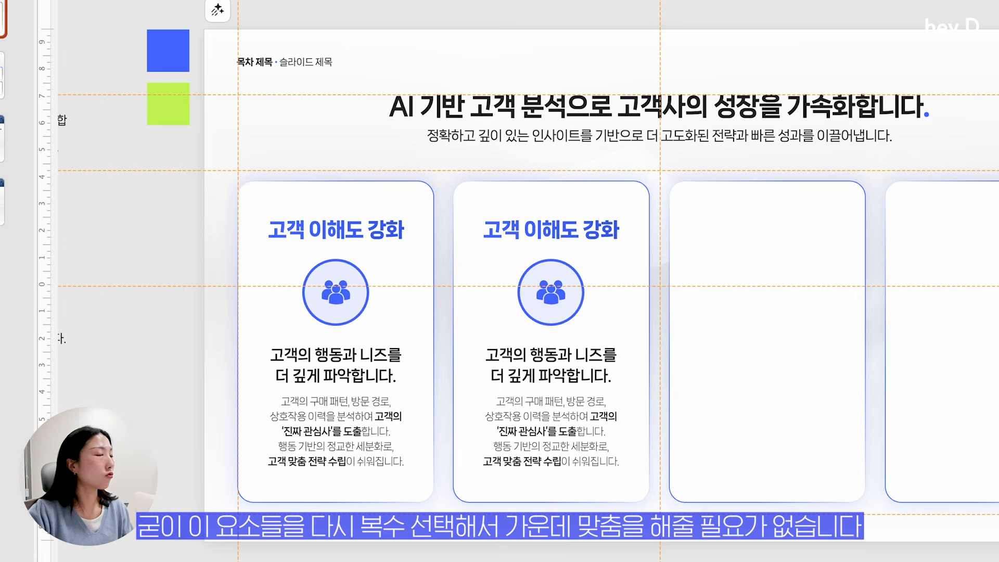
drag(730, 561, 438, 156)
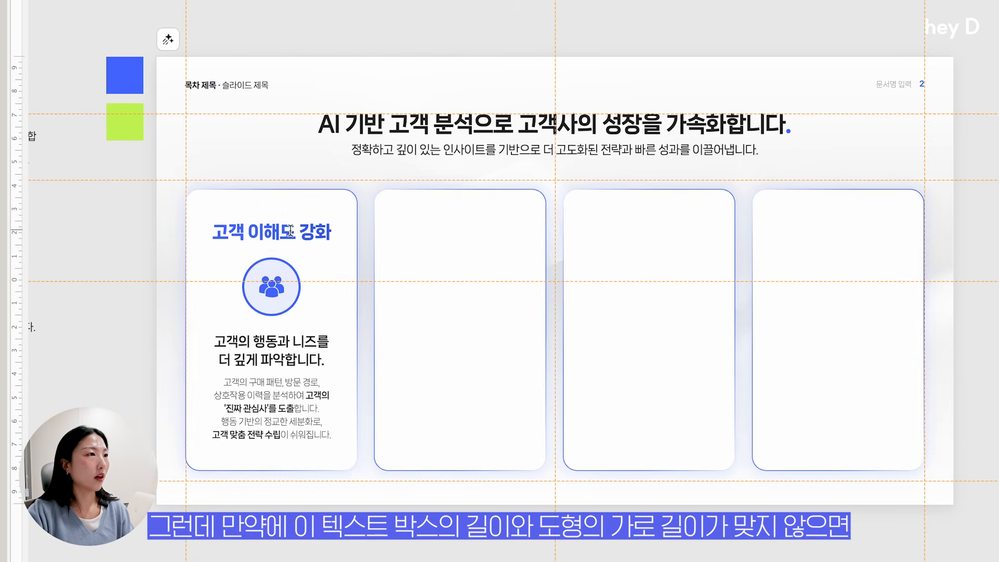
Step: Select the first card's contents with the narrower text boxes and copy them horizontally into the second card
click(291, 232)
shift+click(301, 346)
shift+click(293, 400)
shift+click(312, 466)
click(257, 544)
drag(405, 519, 193, 210)
drag(317, 444, 503, 461)
Step: Center-align the copied elements horizontally with the second card
drag(595, 546, 337, 171)
key(alt+h)
key(g)
key(a)
key(c)
Step: Widen the first card's text boxes, fitting the title's box to the full width of the card
click(455, 484)
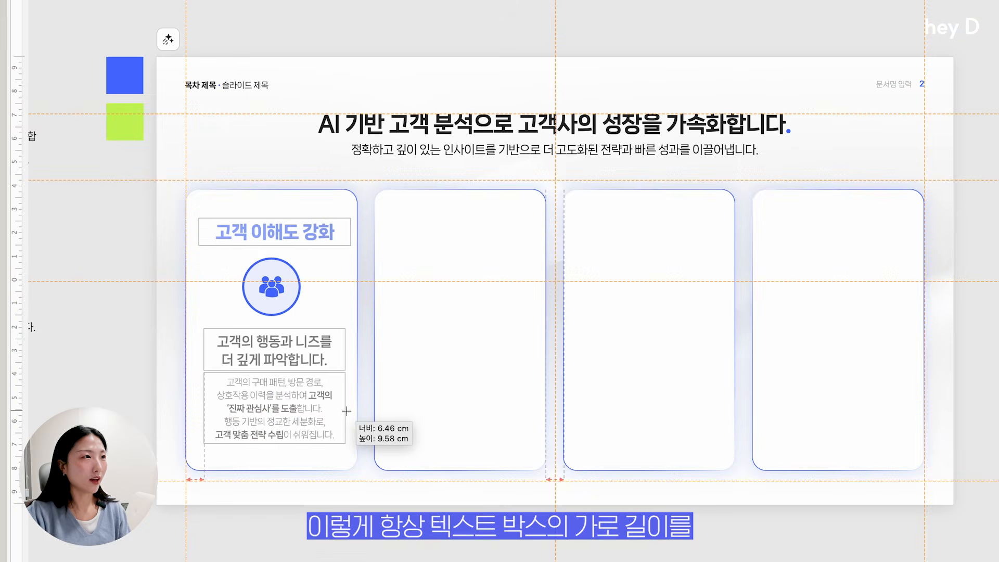
drag(347, 411, 357, 411)
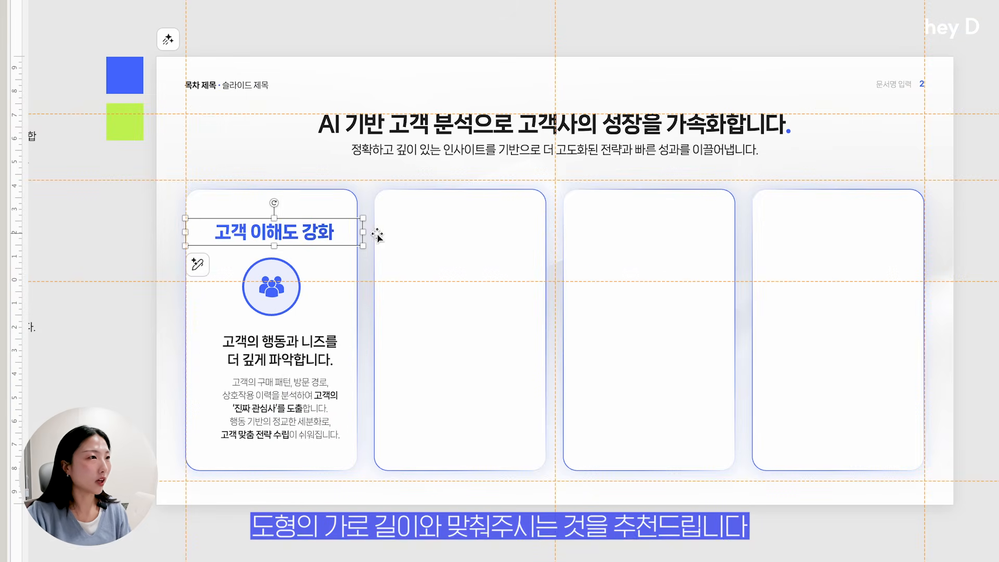
drag(364, 245, 360, 245)
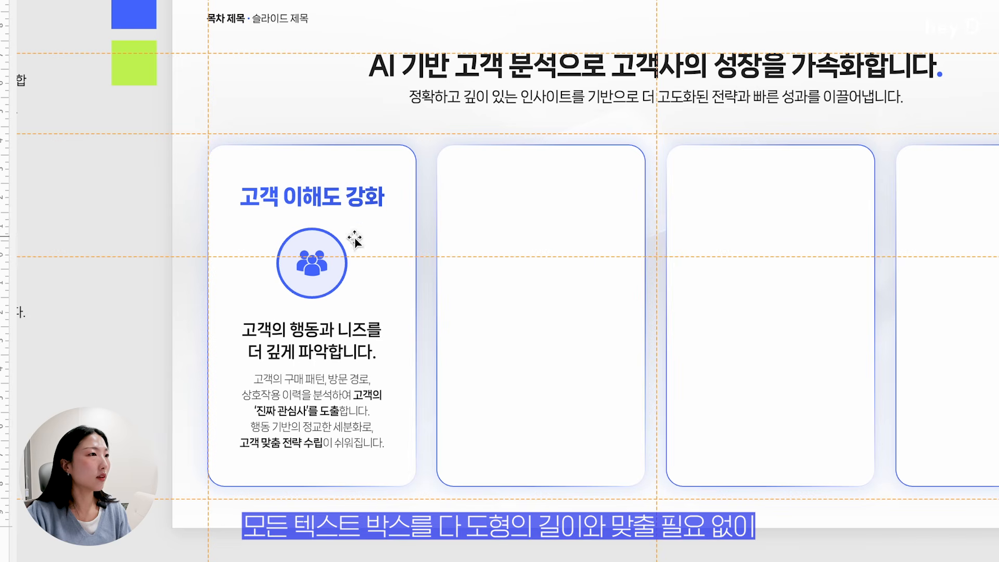
Step: Duplicate the first card's title, icon and texts horizontally onto the second card, using the full-width title box for spacing
shift+click(294, 357)
shift+click(336, 379)
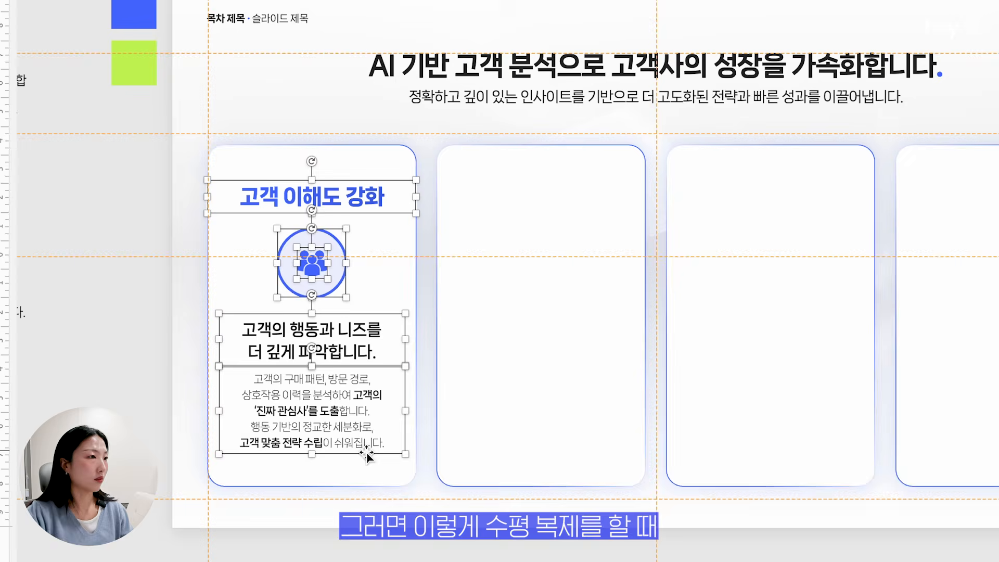
drag(364, 453, 593, 488)
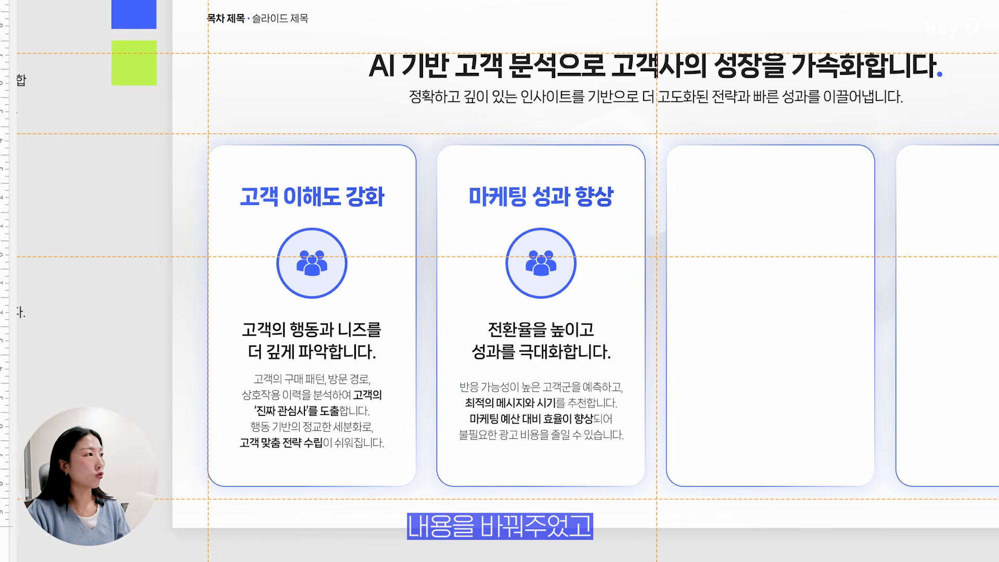
Step: Replace the second card's people icon with the graphic file diagram (1).svg
click(544, 266)
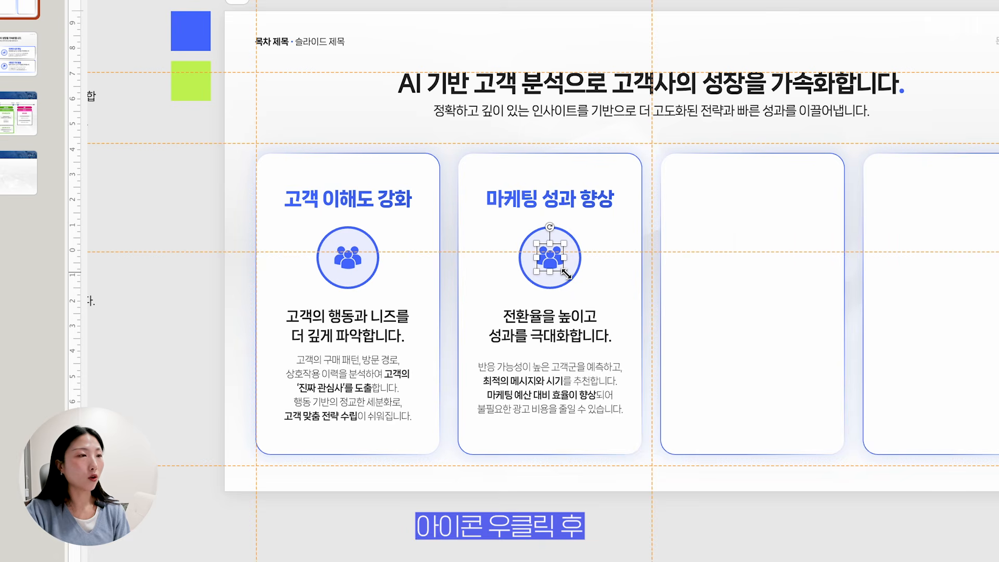
right_click(546, 265)
mouse_move(657, 250)
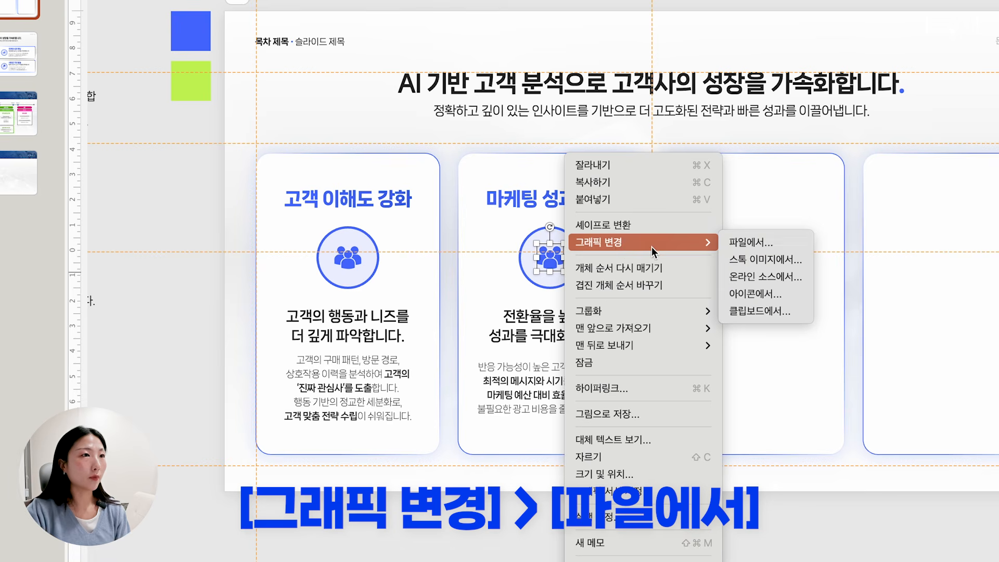
click(747, 247)
click(669, 30)
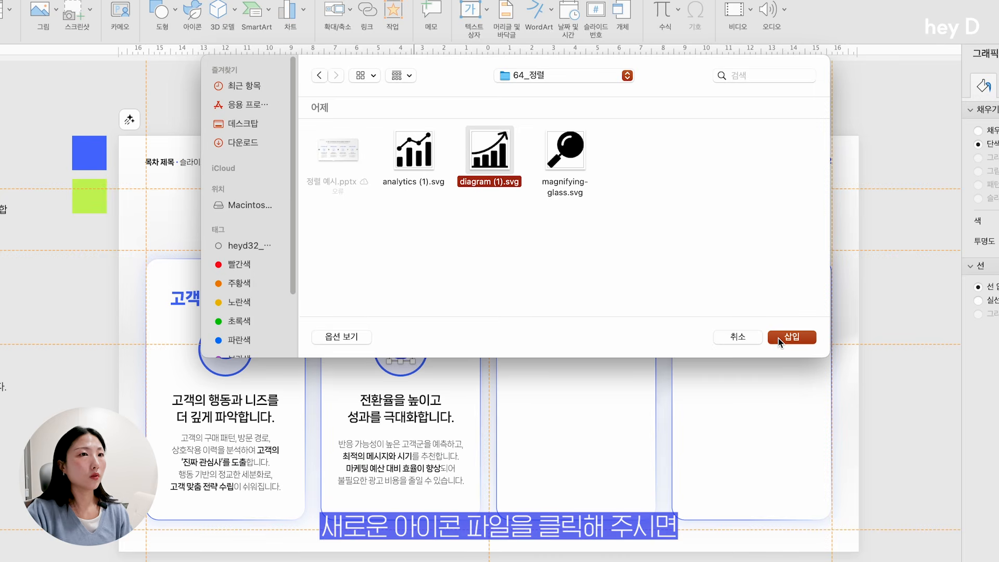
click(779, 339)
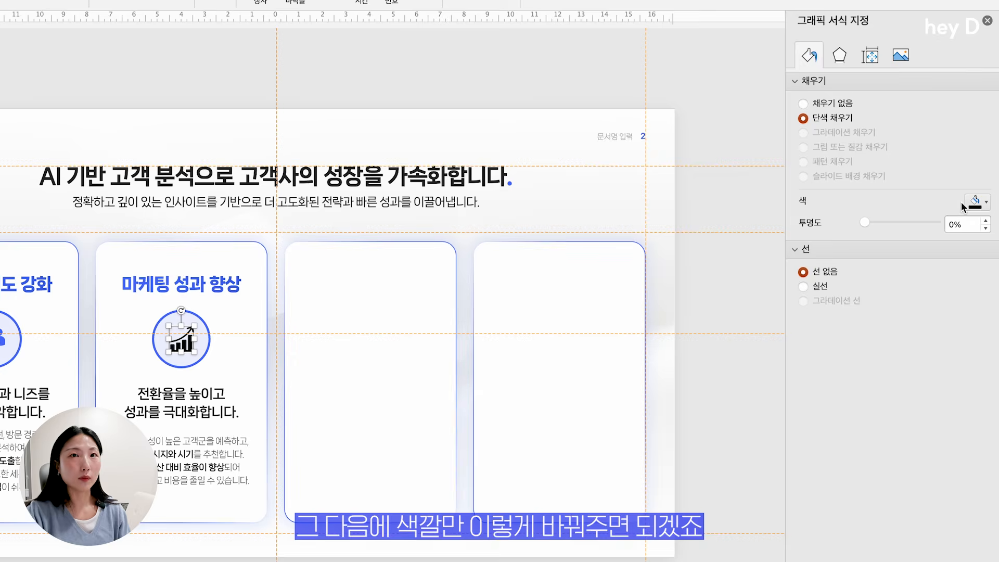
Step: Change the fill of the second card's new chart icon from black to the blue of the cards
click(977, 202)
click(873, 392)
click(320, 536)
Step: Duplicate the titles, icons and texts of the first two cards horizontally onto the third and fourth cards
drag(602, 540, 96, 219)
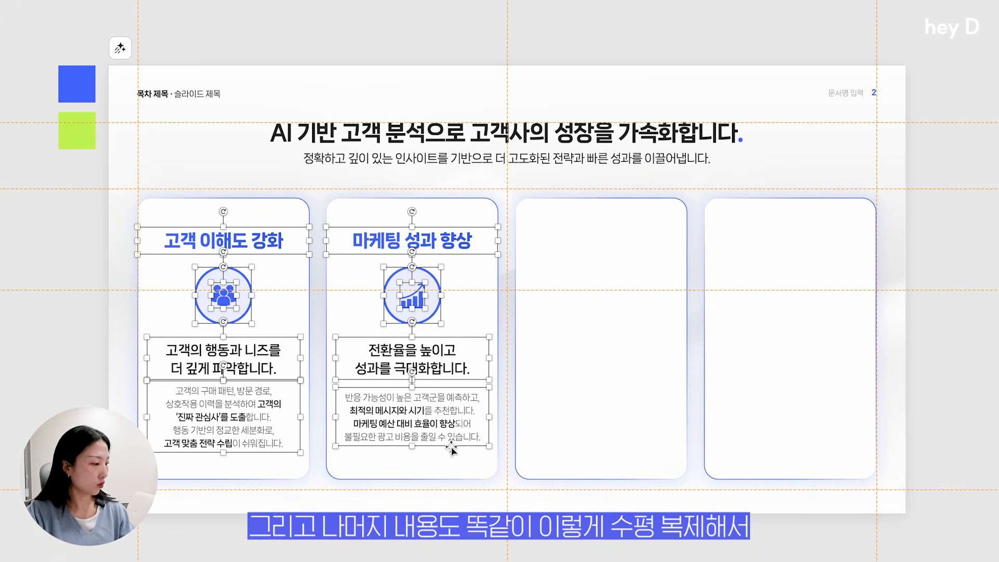
drag(451, 448, 829, 471)
click(916, 531)
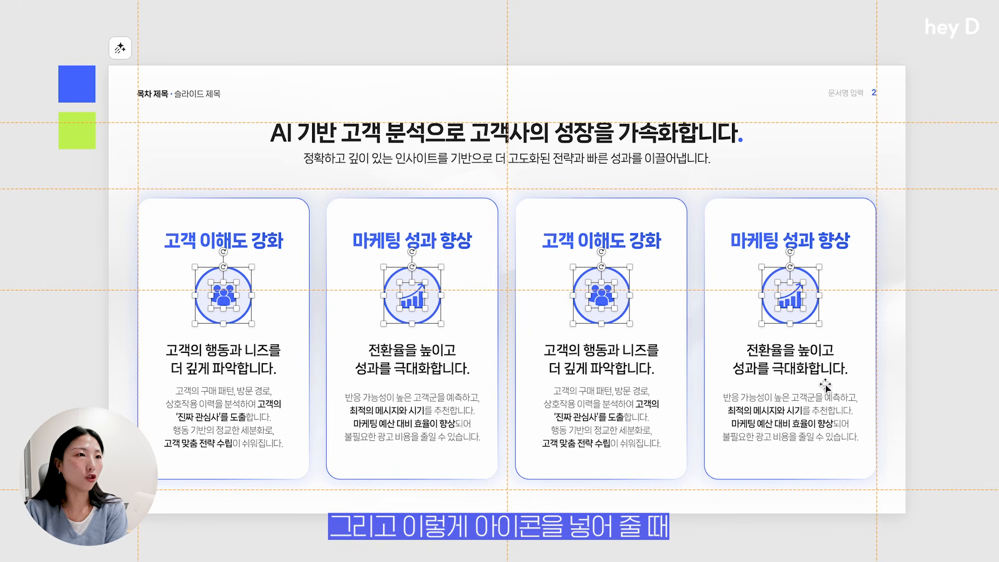
Step: Select the identical circles behind the icons in all four cards
click(939, 394)
drag(886, 321, 3, 236)
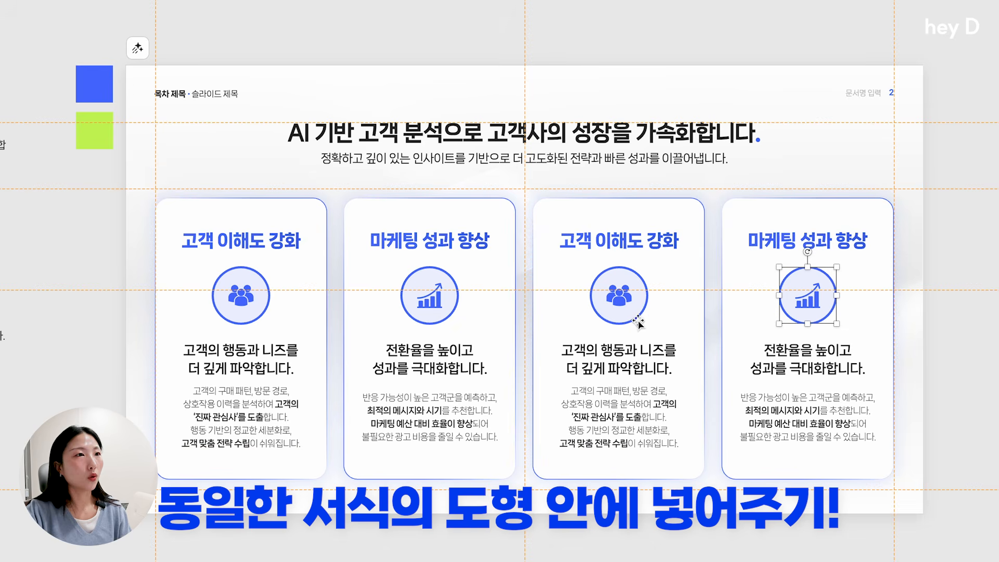
shift+click(639, 323)
shift+click(440, 321)
shift+click(229, 323)
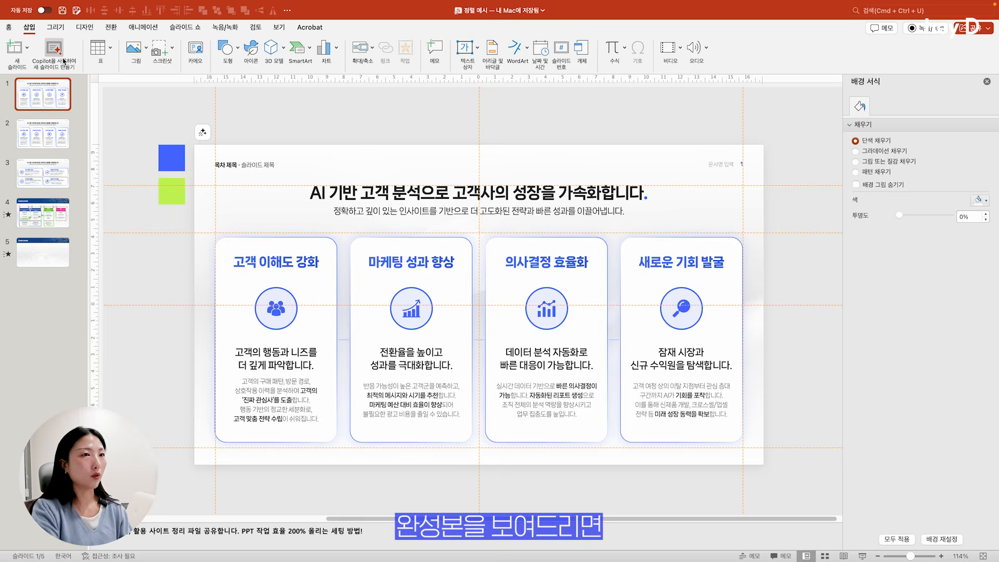
Step: Play the completed four-card slide 1 as a full-screen slide show
key(super+shift+Return)
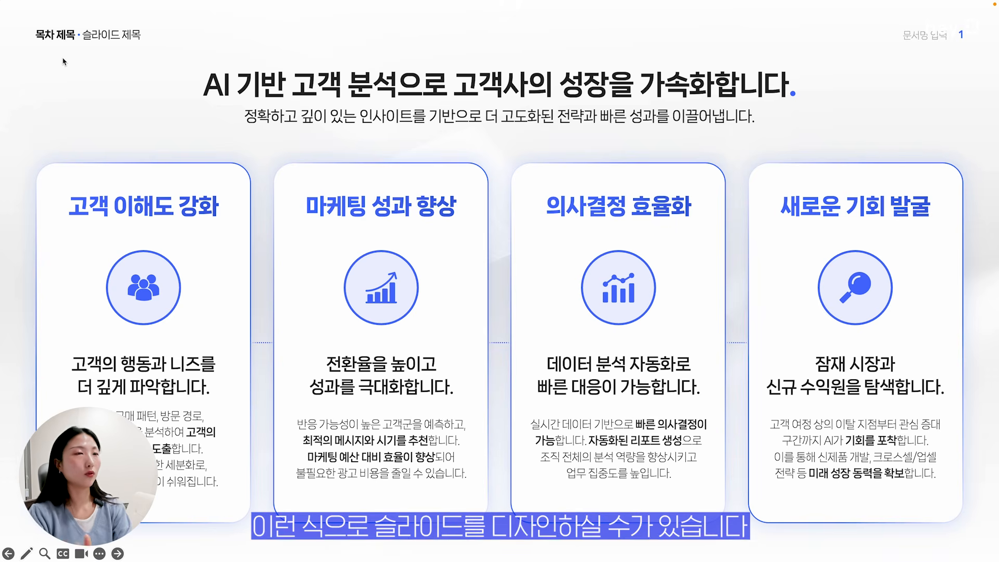